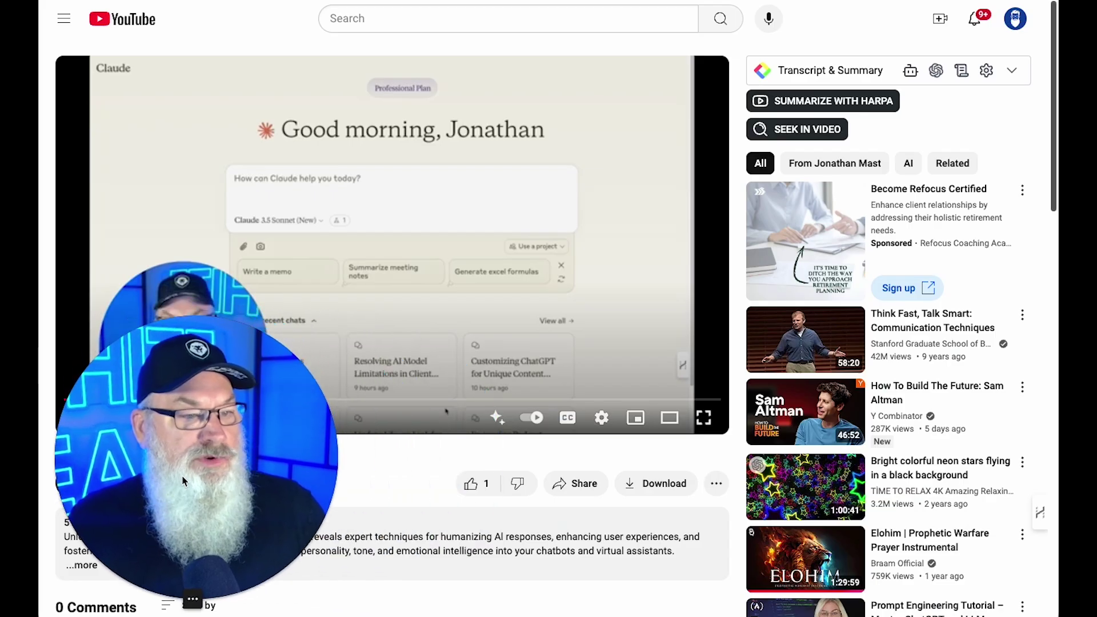
- Copy the YouTube video's transcript as plain text and switch to the VIRALwave GPT chat
click(801, 76)
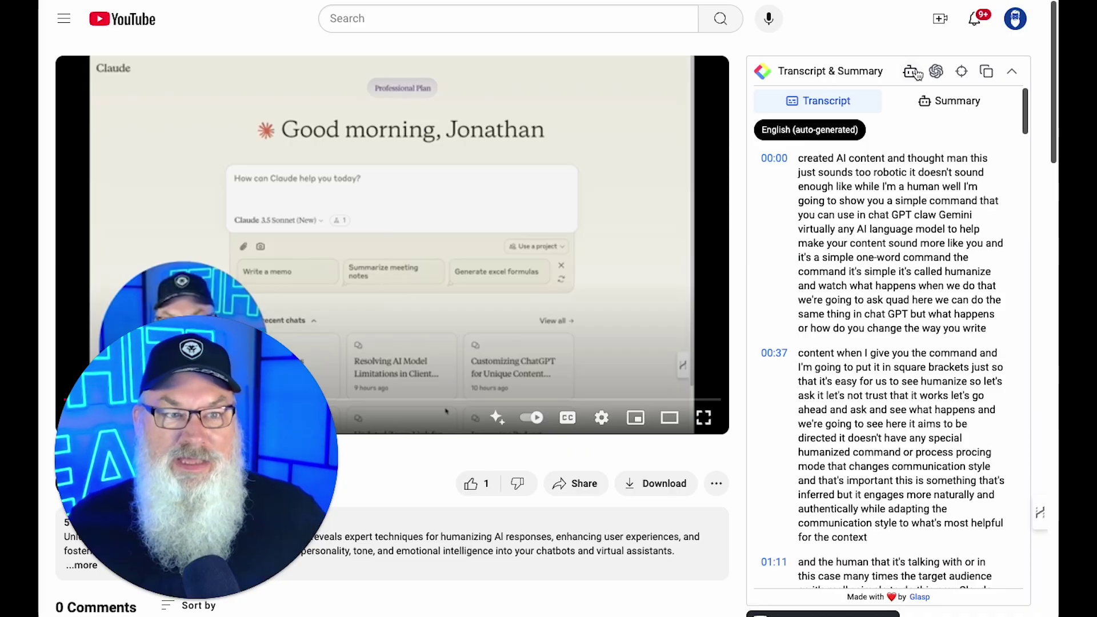
click(990, 77)
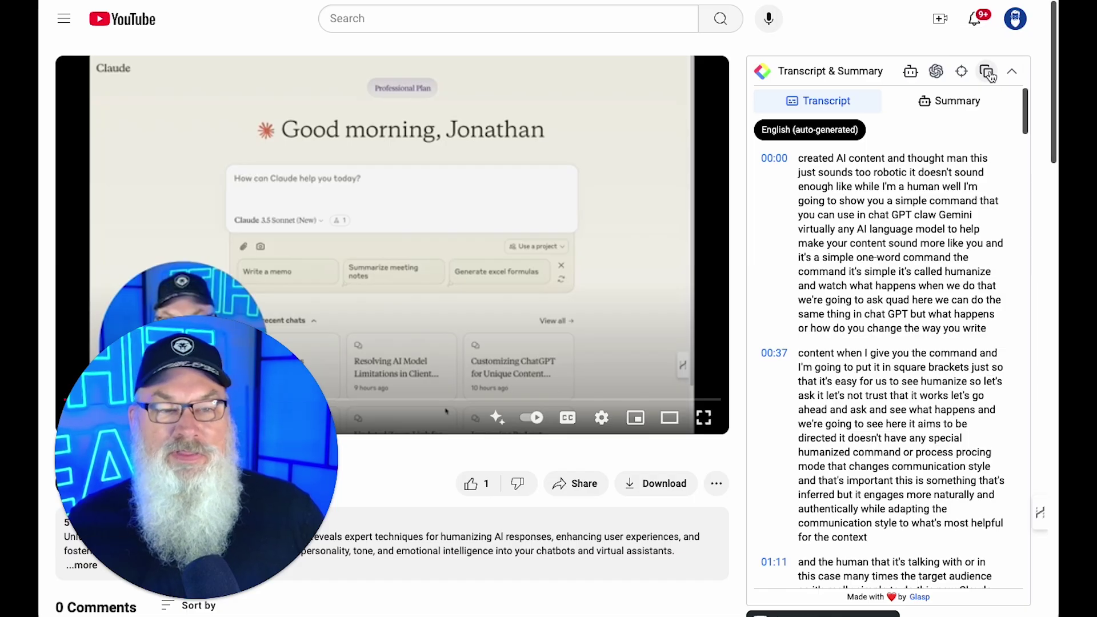
scroll(891, 323, down, 10)
scroll(891, 322, down, 20)
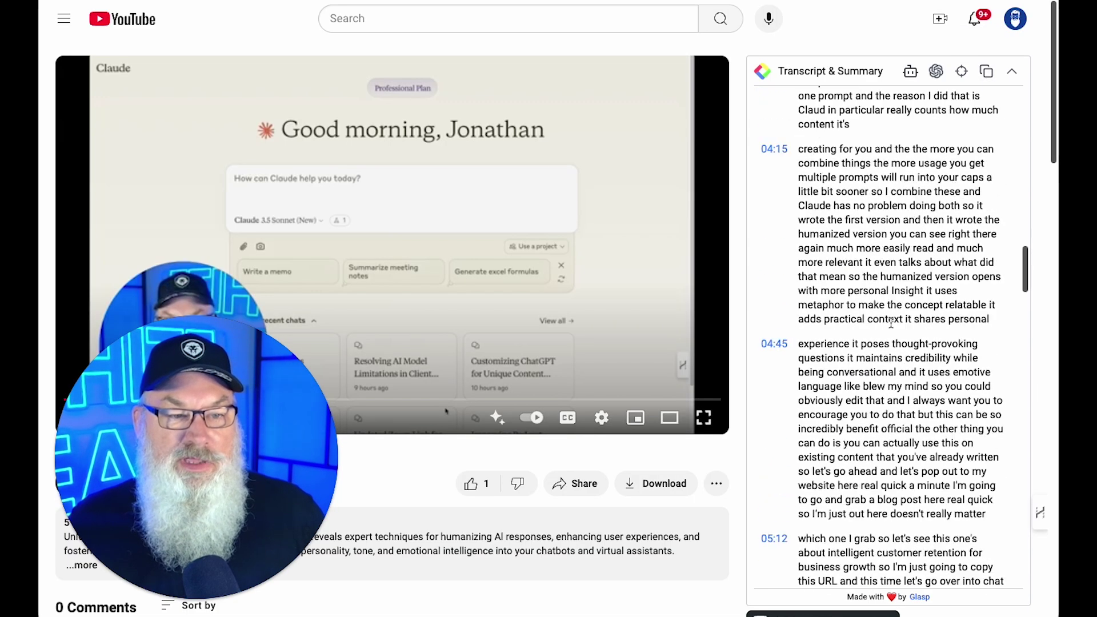
scroll(891, 322, up, 8)
scroll(891, 322, up, 20)
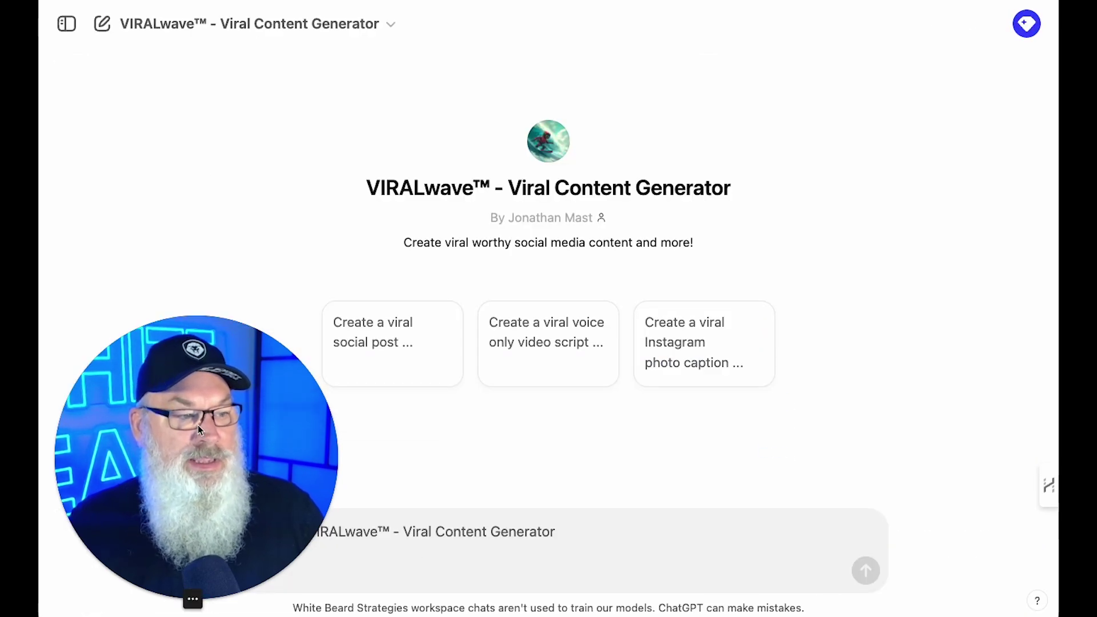
drag(198, 425, 195, 361)
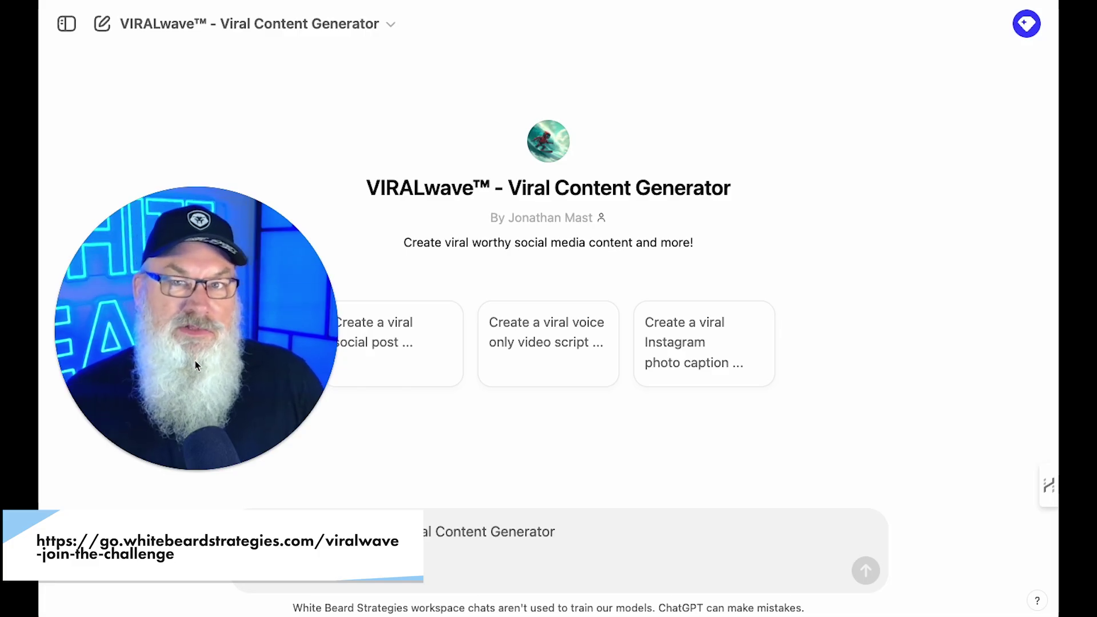
- Write a prompt asking VIRALwave for 3 unique FB posts promoting the video and channel subscriptions
click(311, 534)
text(pl)
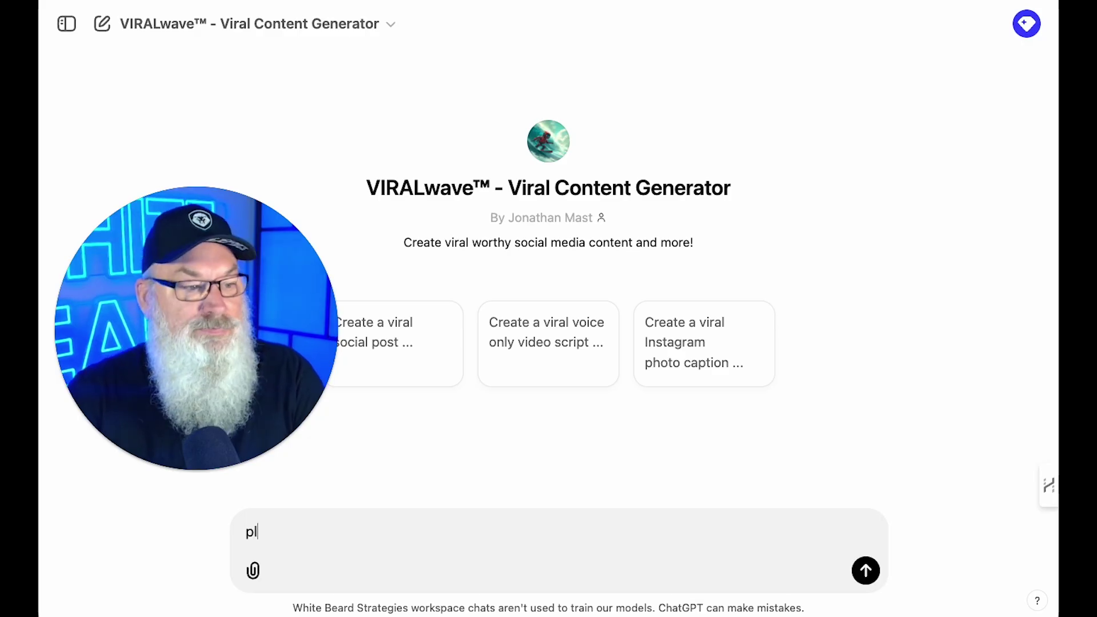
text(ease review this video)
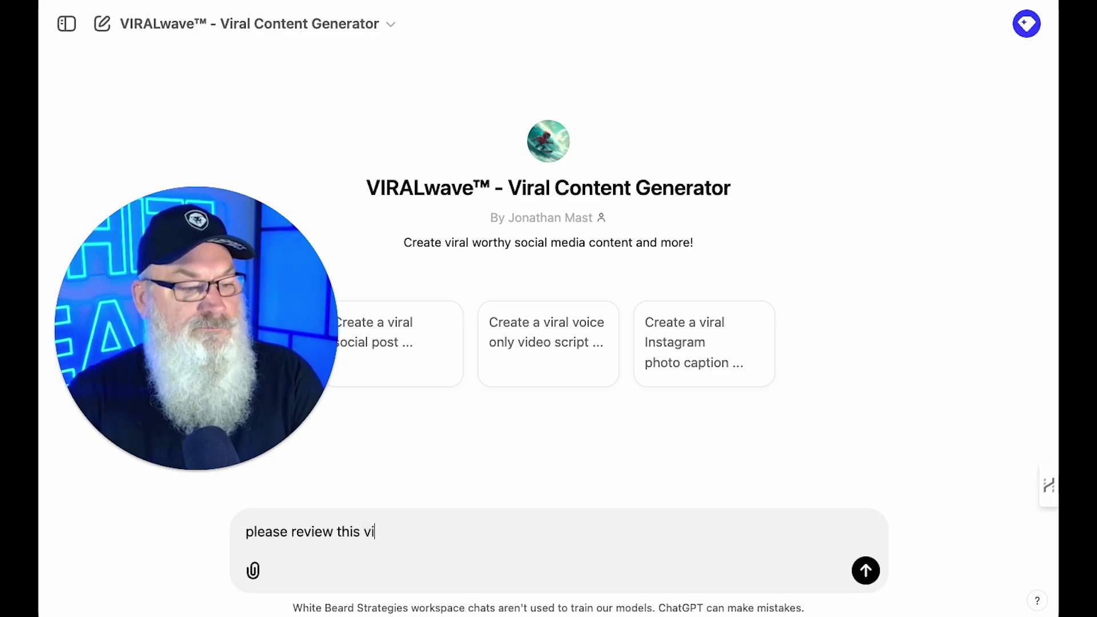
key(BackSpace)
key(BackSpace)
text(o t)
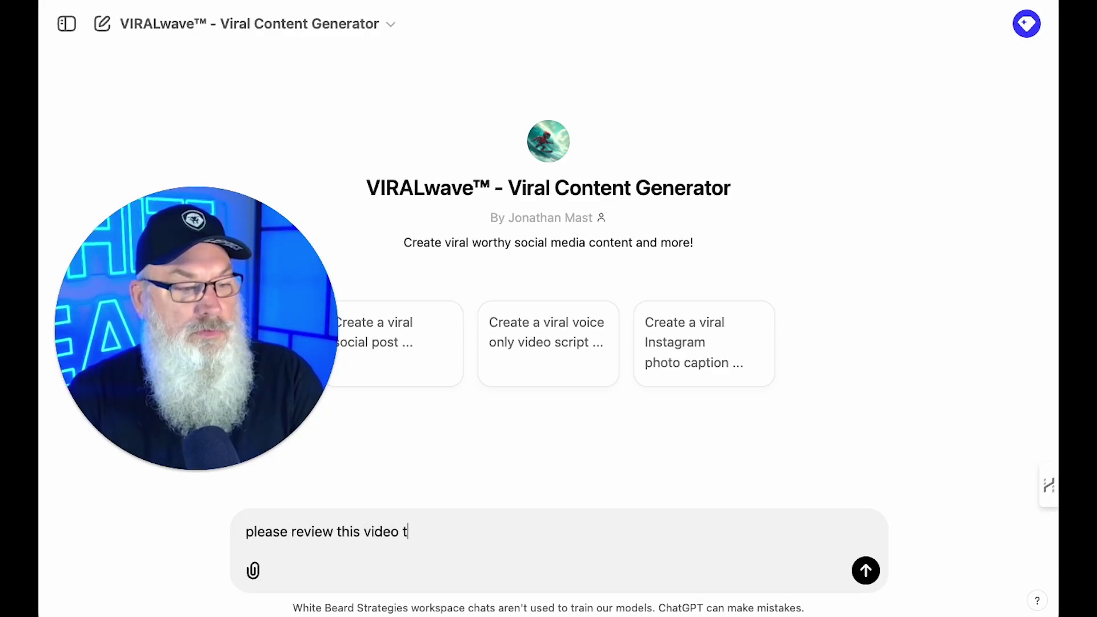
text(ranscript and )
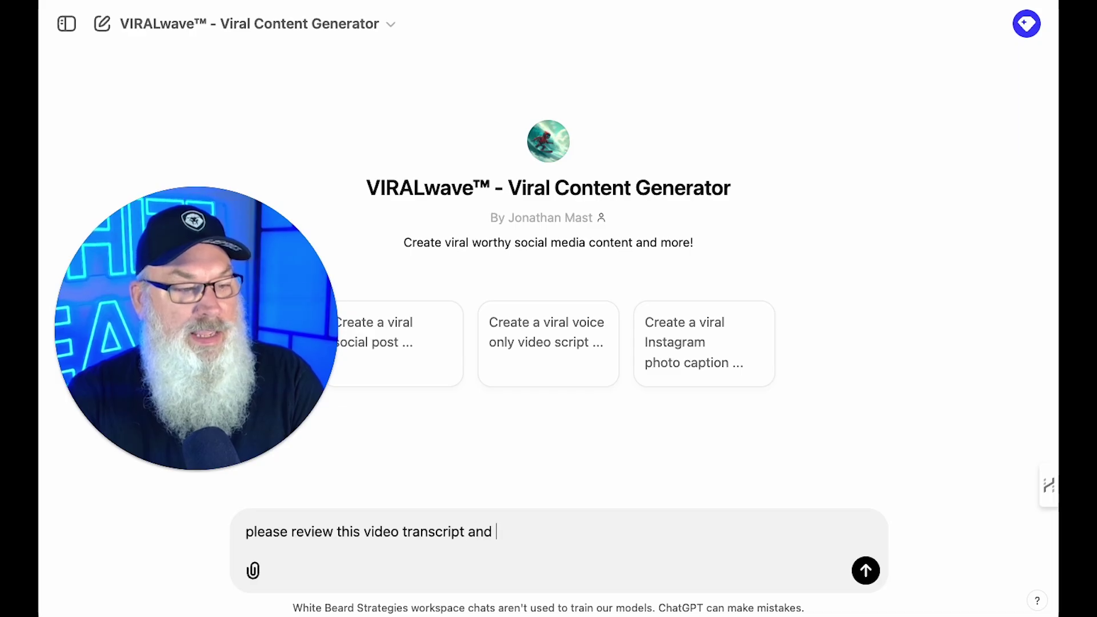
text(create a se)
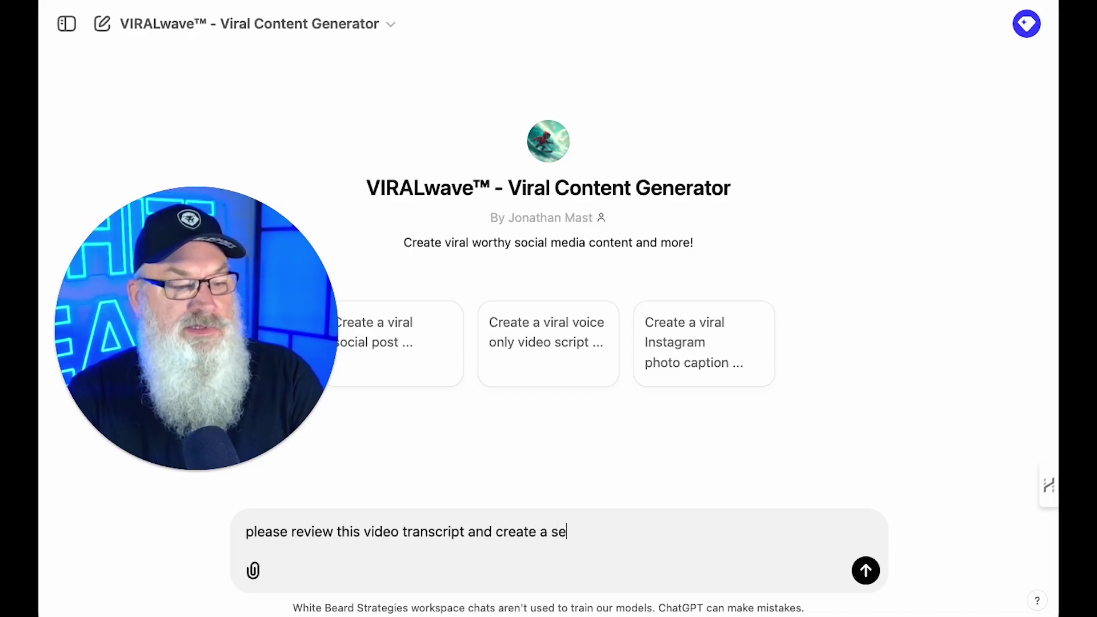
text(ries of 3)
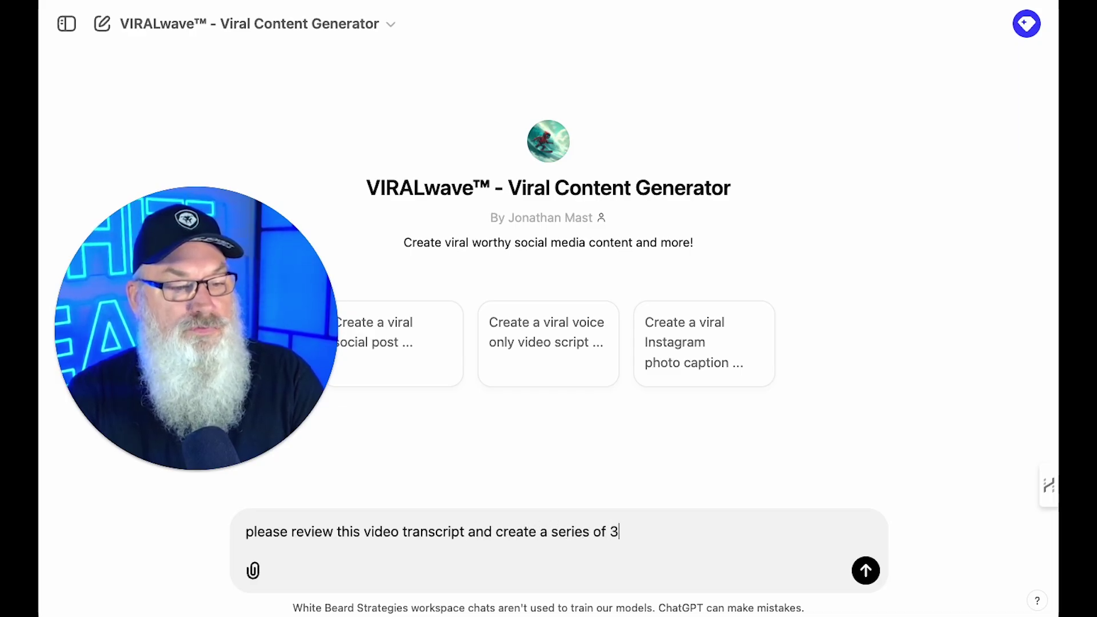
text( unique social posts for FB to)
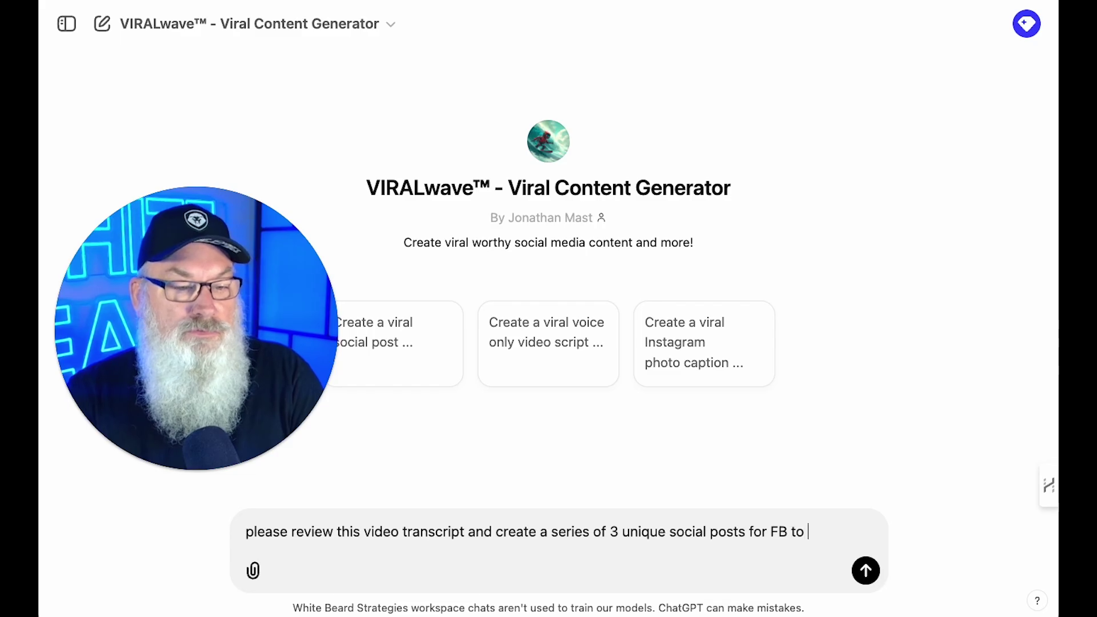
text(promote a unique aspect of the video and encourage readers to watch th)
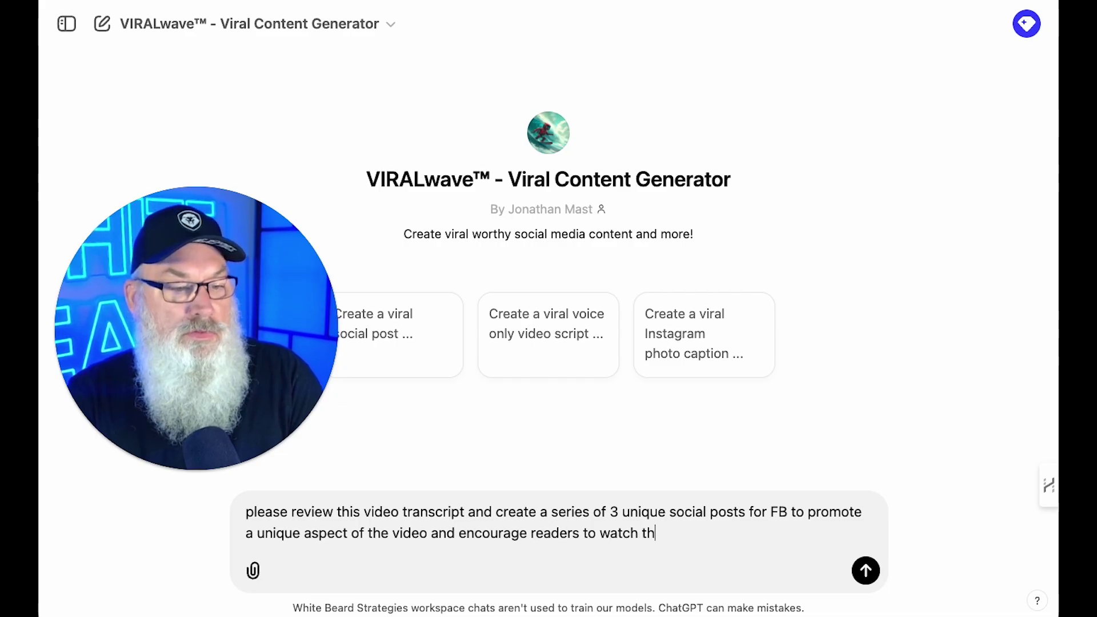
text(and subscribe t)
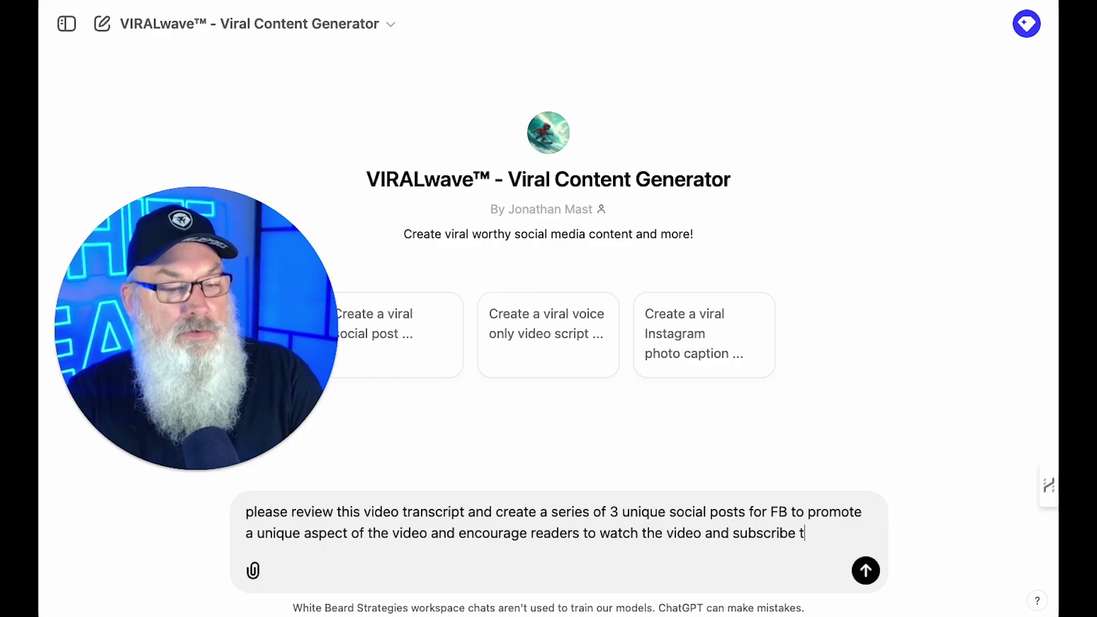
text(o my chanell)
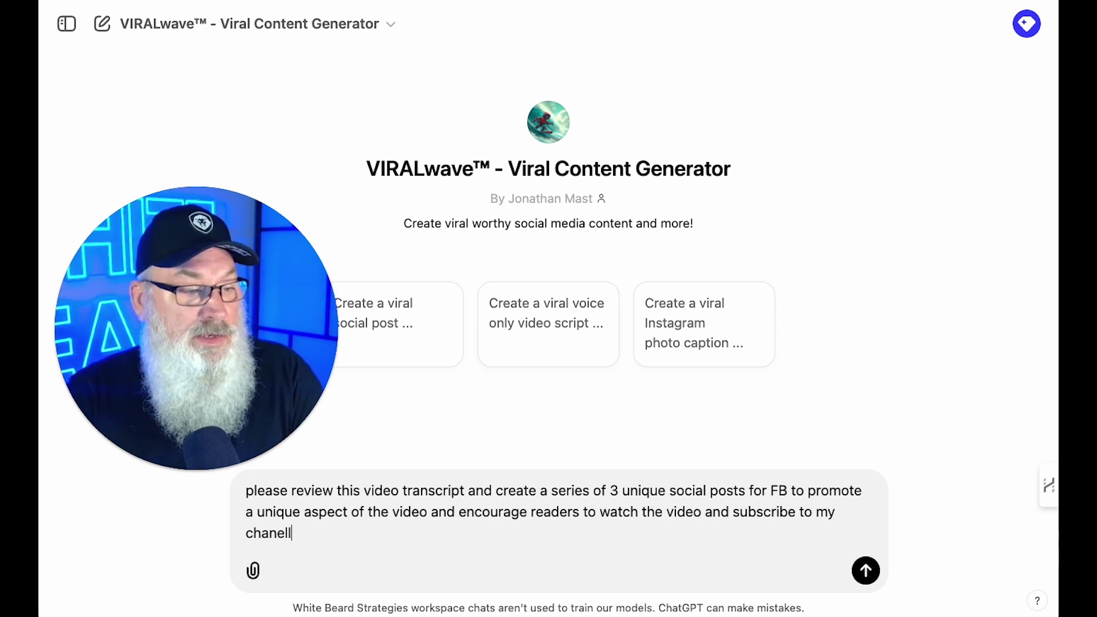
key(BackSpace)
key(BackSpace)
text(nel)
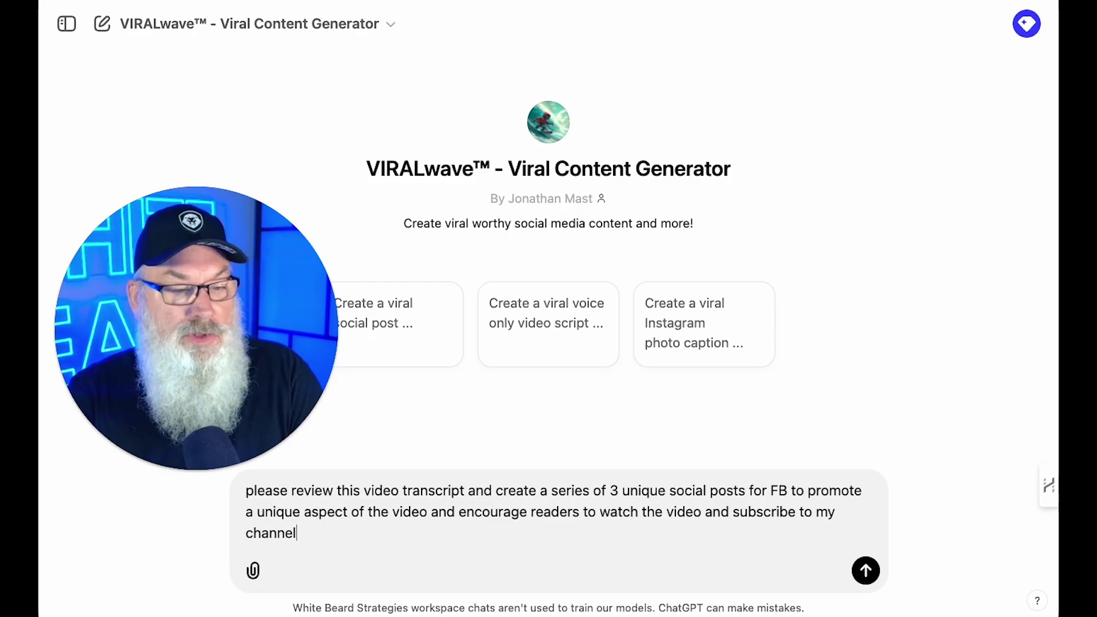
key(shift+Return)
key(shift+Return)
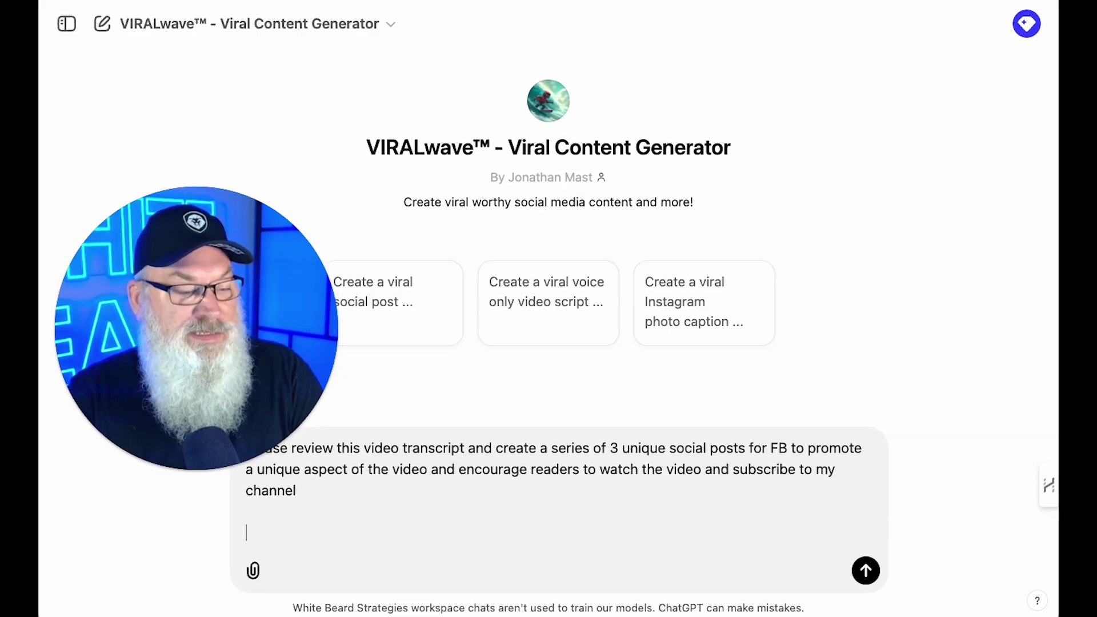
- Paste the video title, YouTube link and transcript into the prompt, with blank lines above the title
text((78) How To Make AI SOUND HUMAN - Explained - YouTube https://www.youtube.com/watch?v=1YJztvyTall)
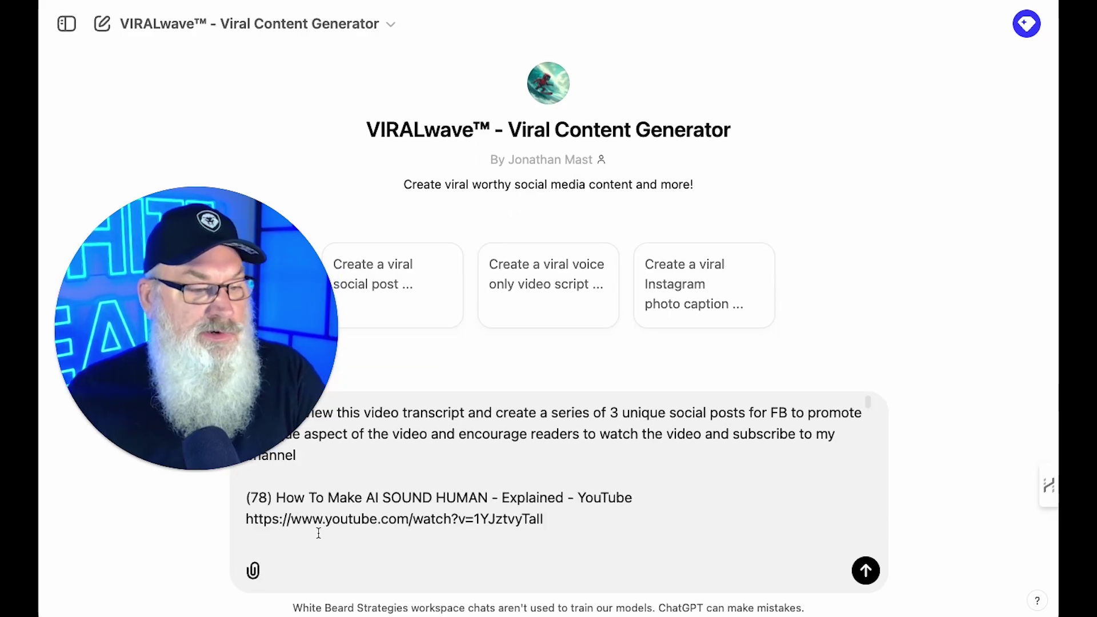
key(super+v)
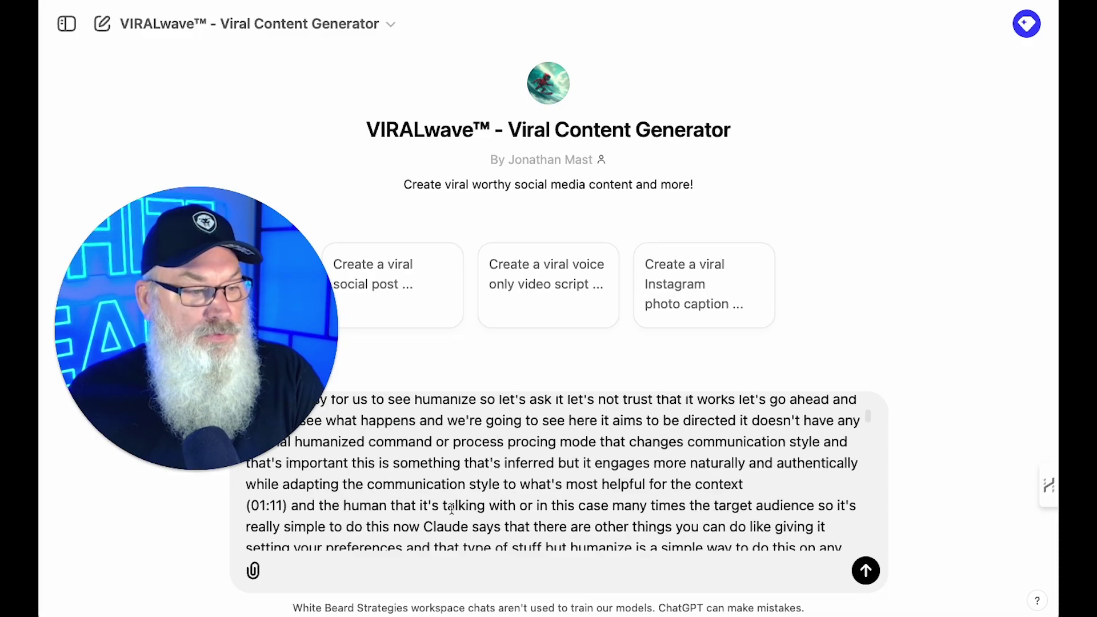
scroll(451, 509, down, 10)
scroll(452, 508, up, 20)
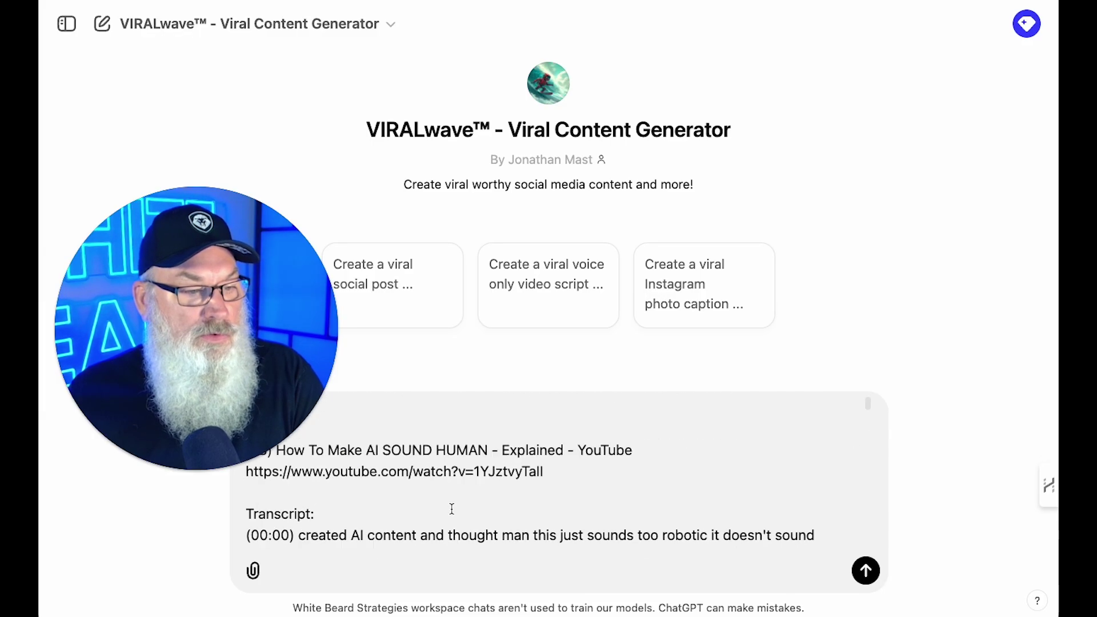
click(434, 480)
key(shift+Return)
key(shift+Return)
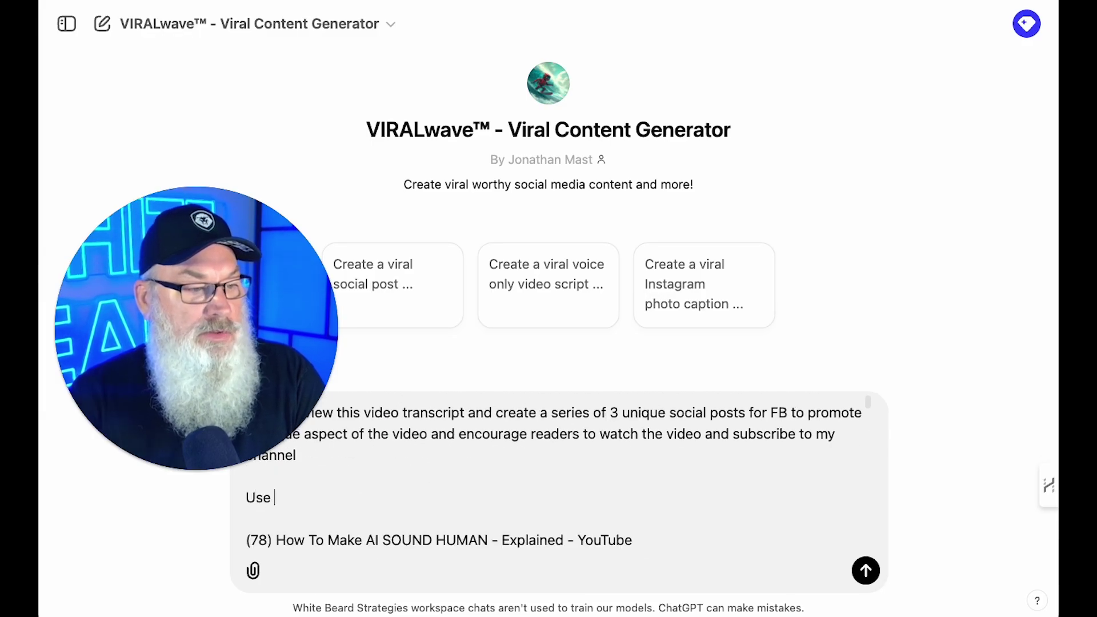
- Add 'Use my tone and style' with the pasted personality profile and send the prompt
text(Use my tone an dst)
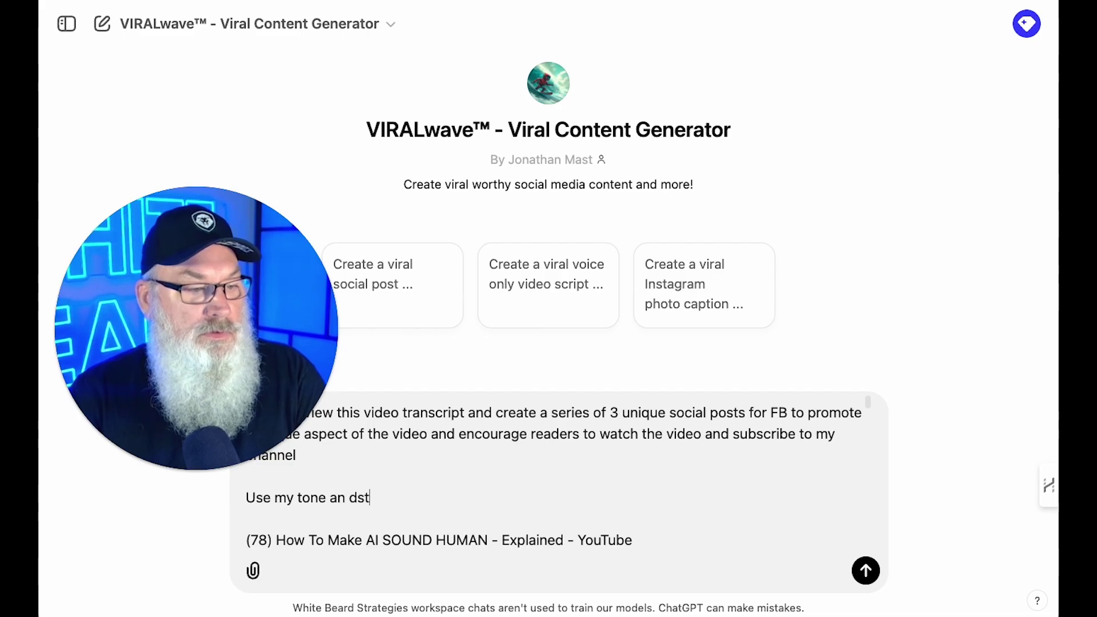
text(d)
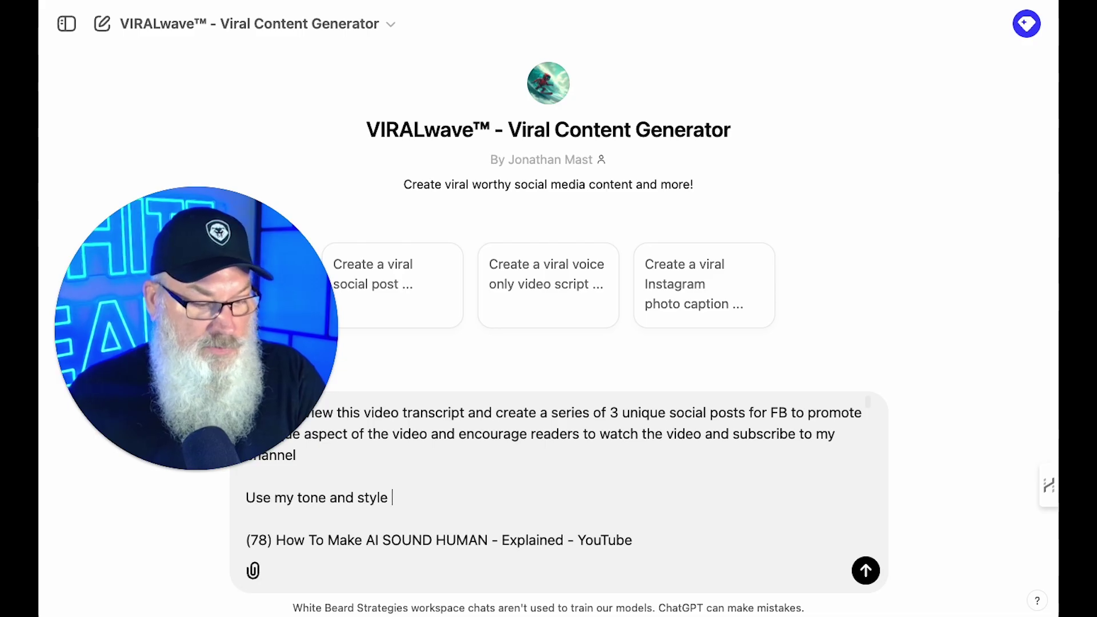
key(super+v)
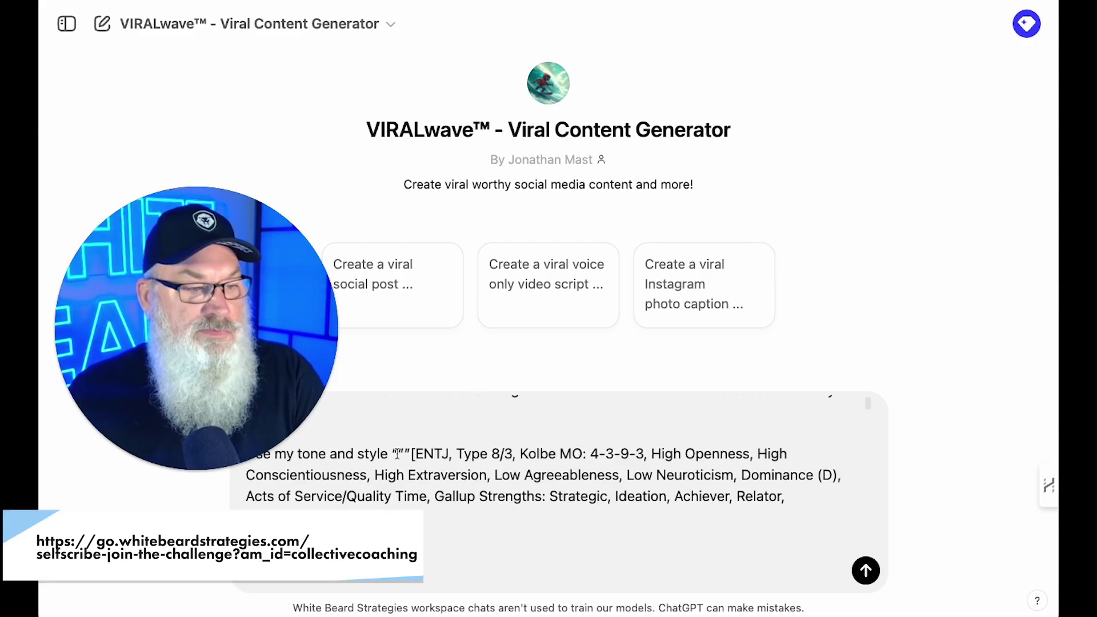
drag(393, 453, 330, 517)
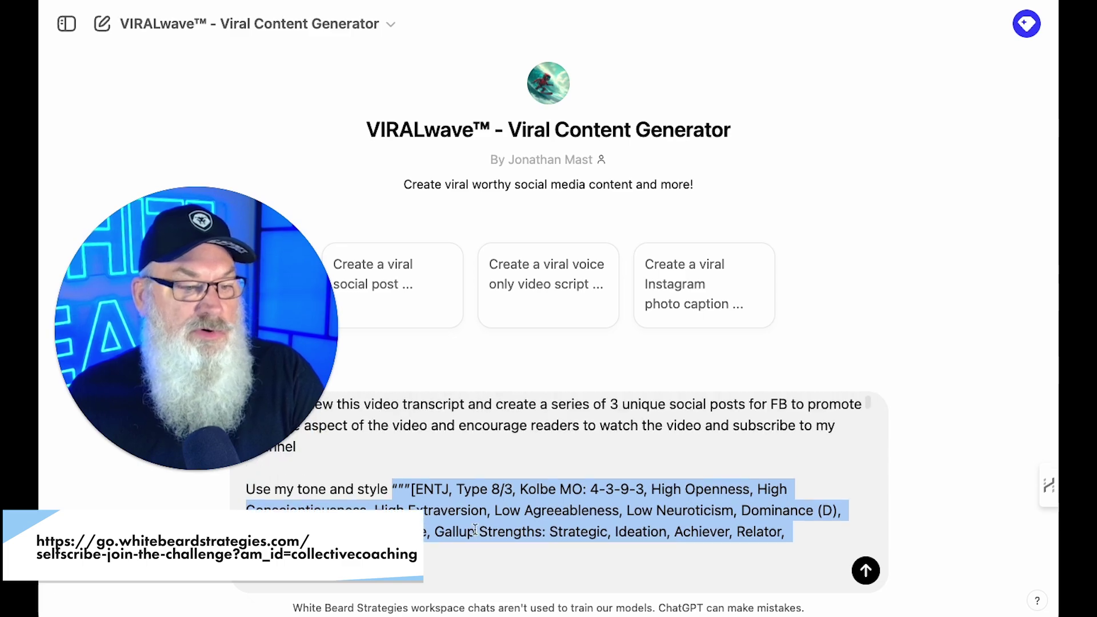
key(super+v)
scroll(475, 528, down, 3)
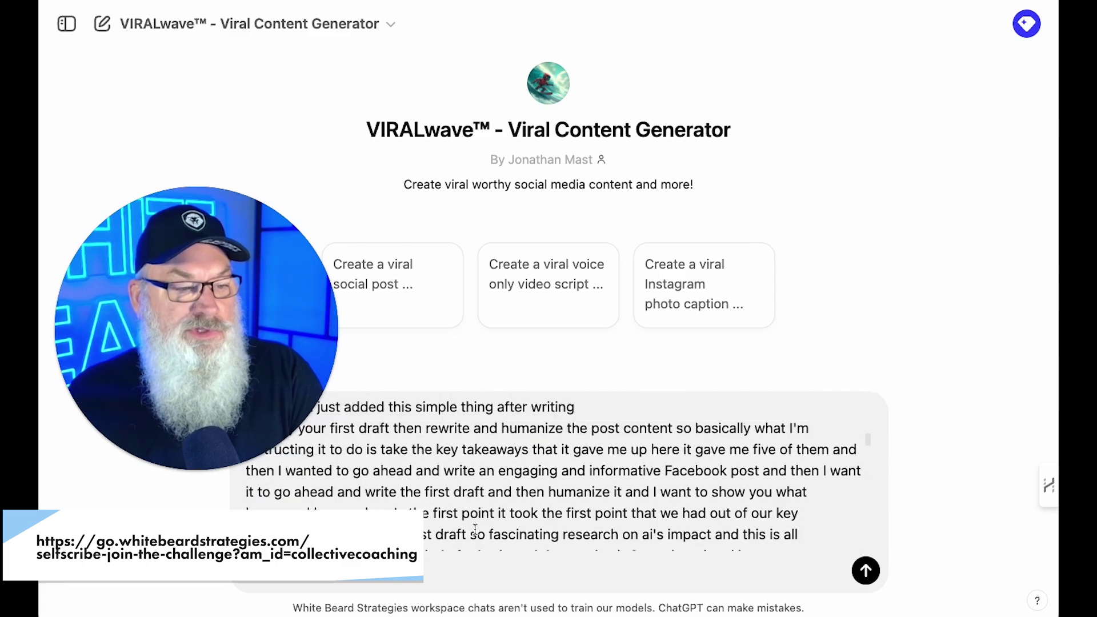
key(super+z)
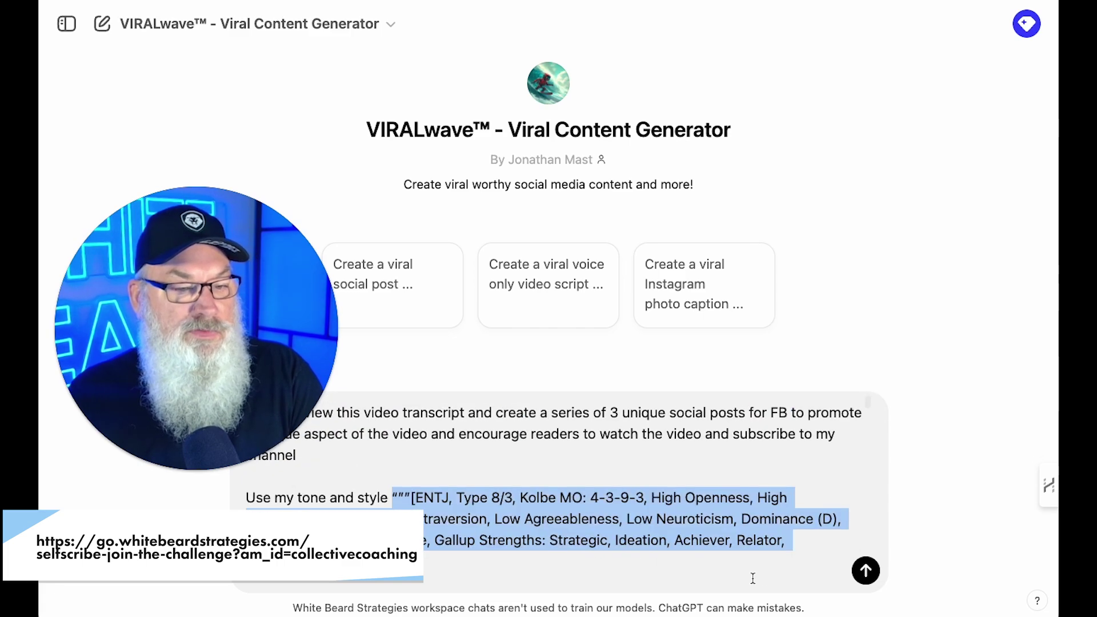
click(866, 571)
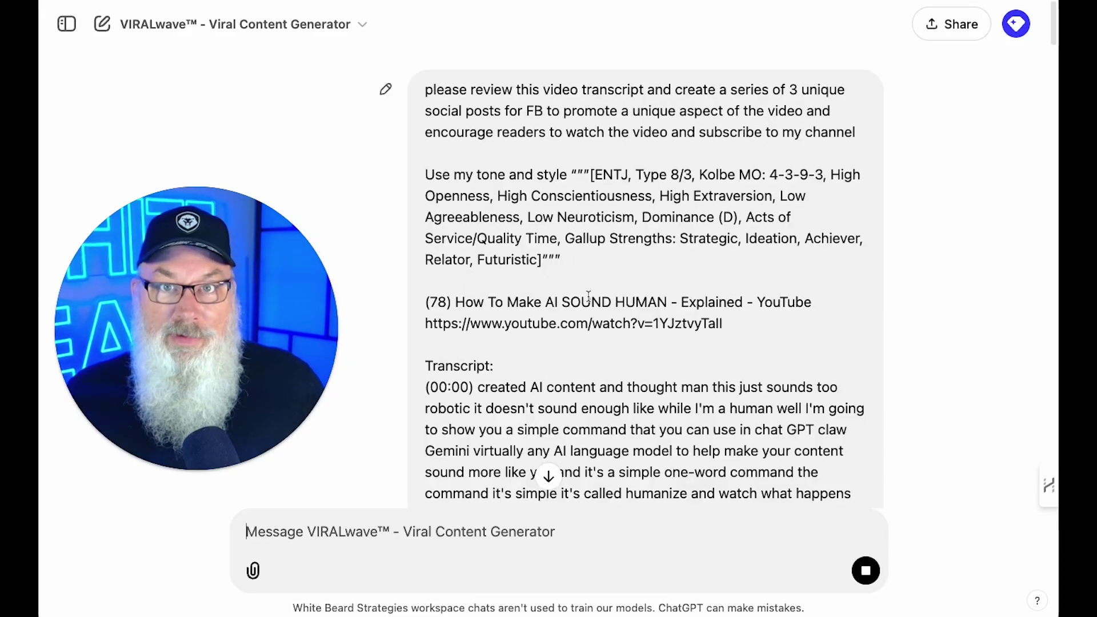
- Scroll through VIRALwave's reply with the three Facebook post drafts
scroll(584, 286, down, 10)
scroll(585, 285, down, 20)
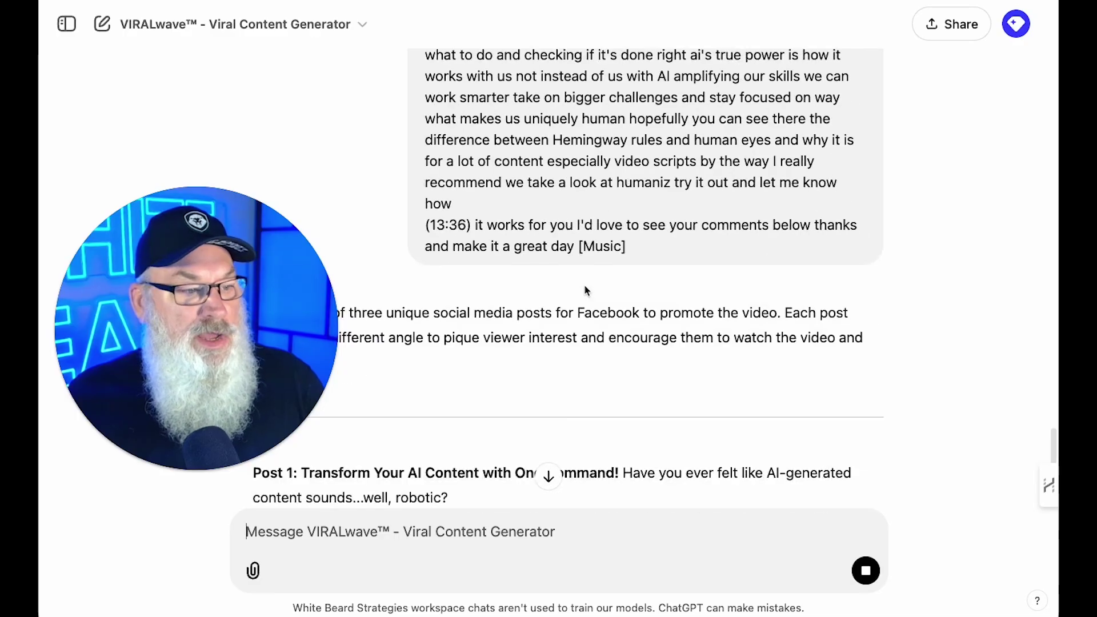
scroll(585, 291, down, 4)
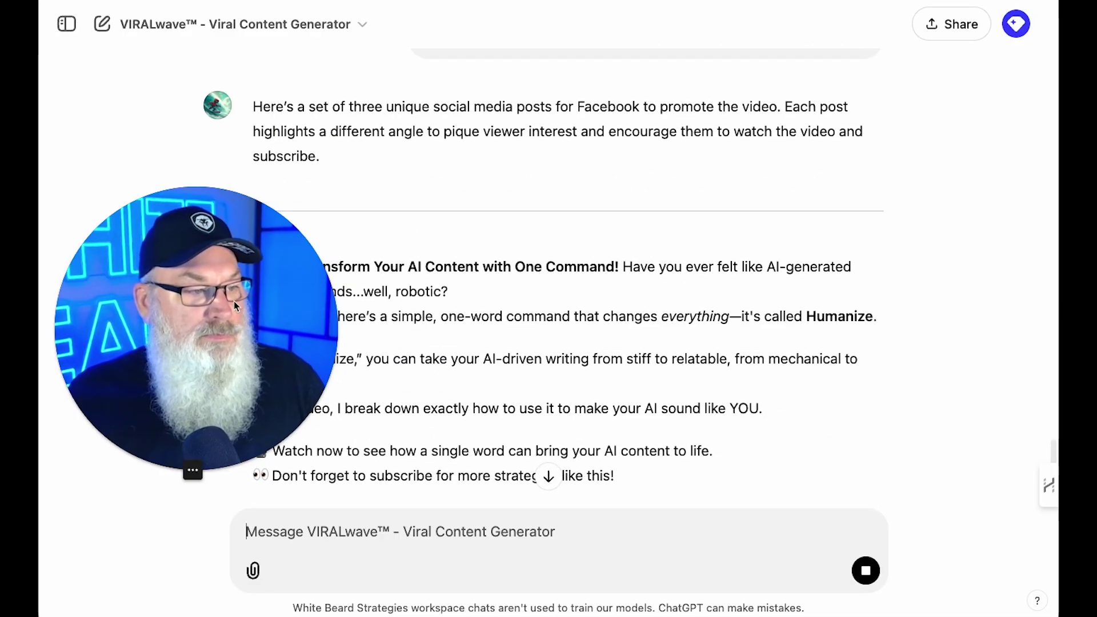
click(193, 470)
click(175, 470)
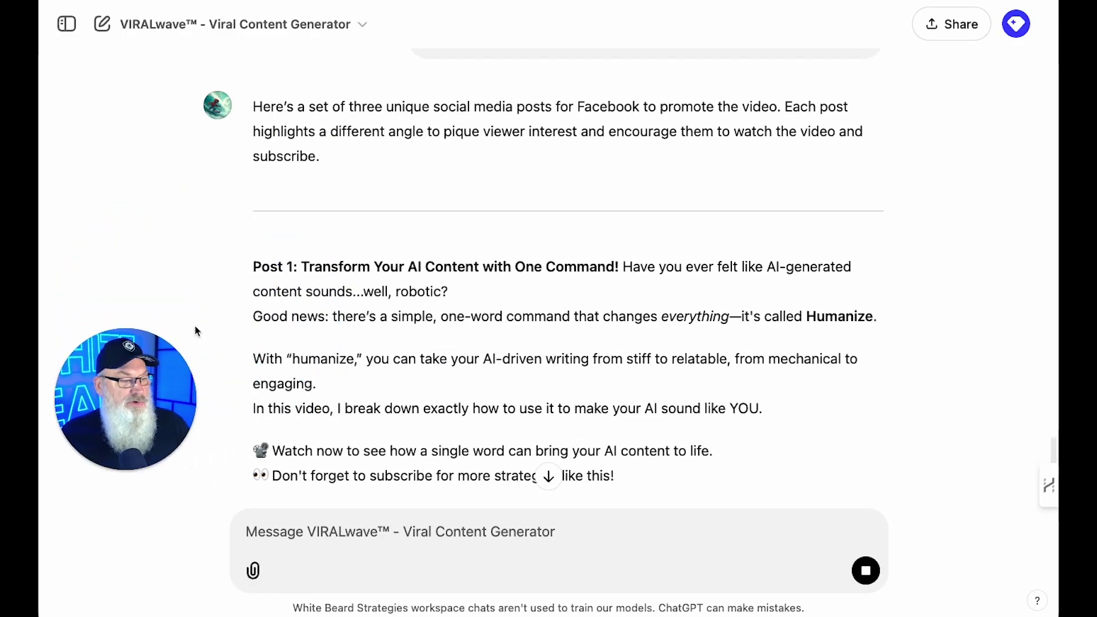
scroll(414, 326, down, 3)
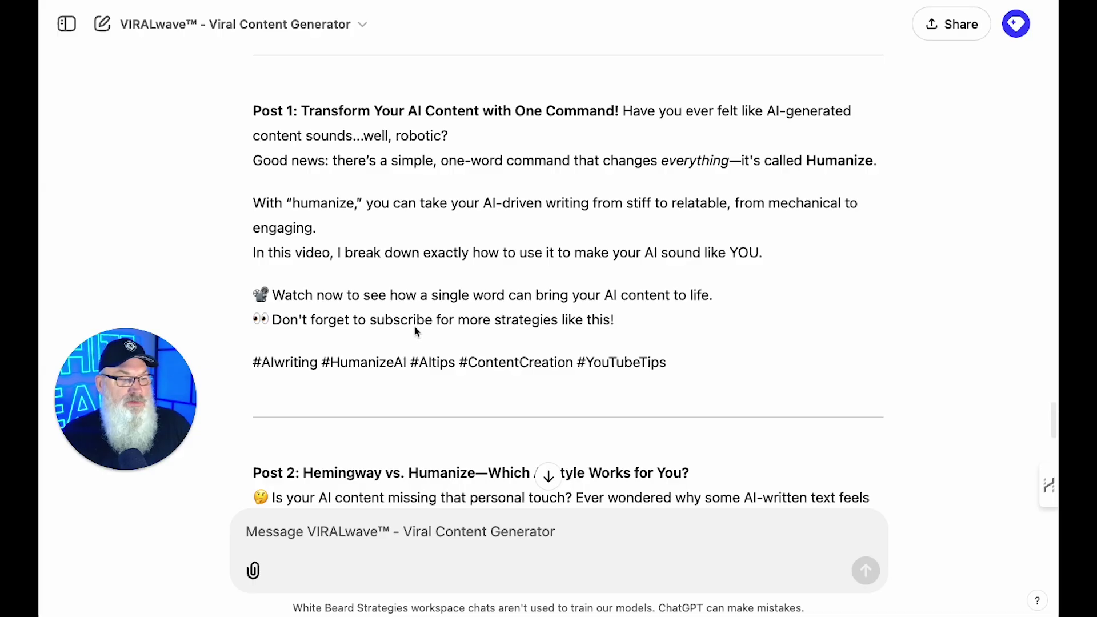
- Select Post 1, 'Transform Your AI Content with One Command!', through the subscribe line, then open a new tab
scroll(413, 337, down, 3)
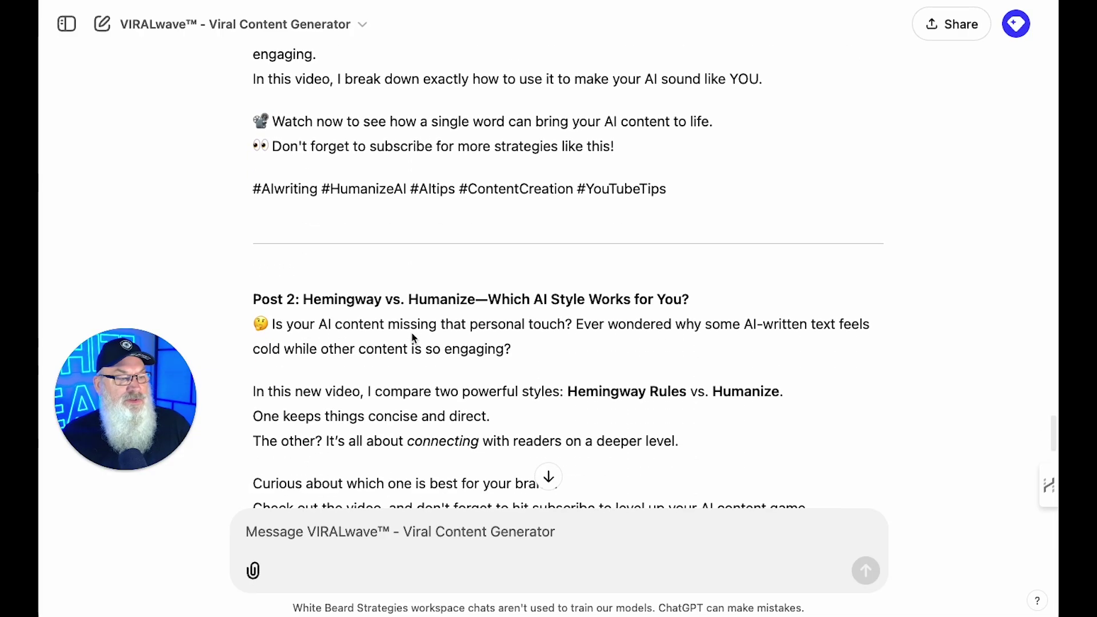
scroll(412, 337, down, 6)
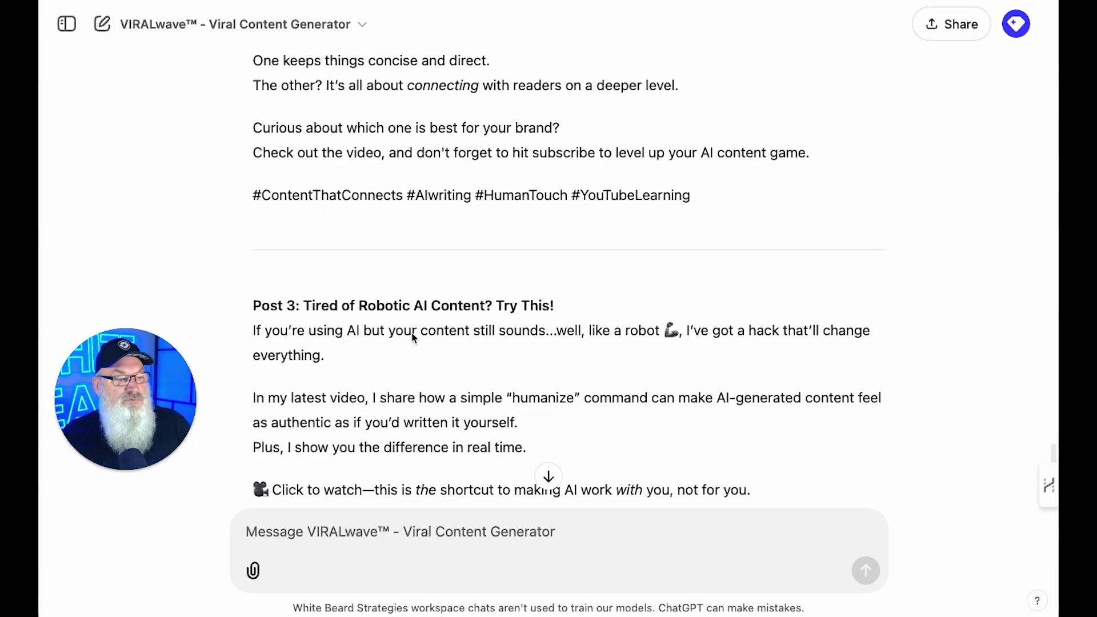
scroll(412, 337, down, 1)
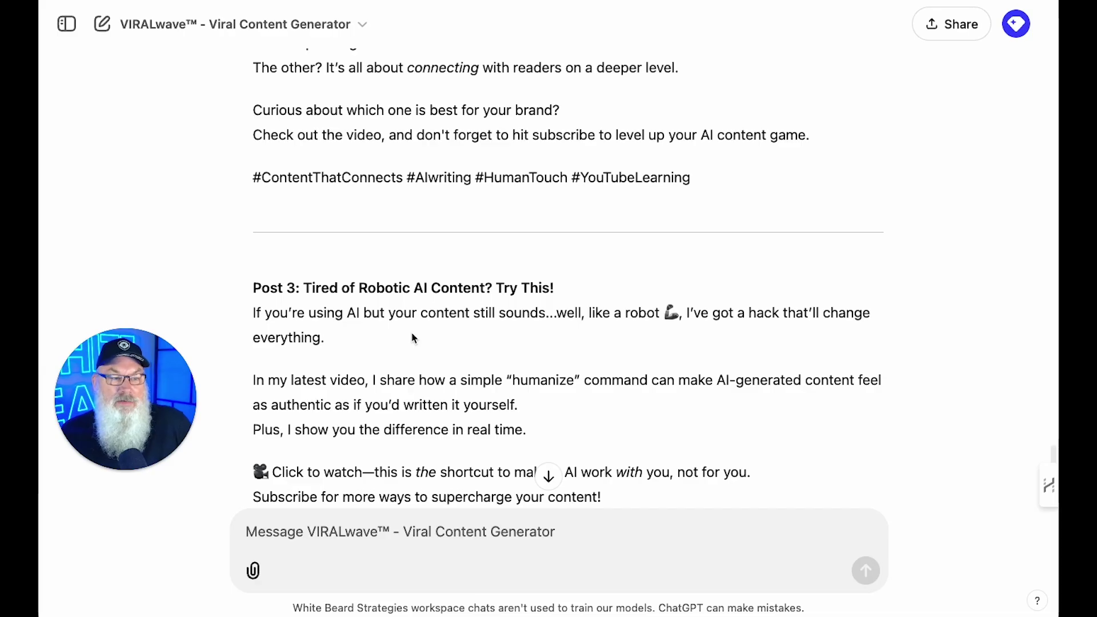
scroll(413, 338, down, 3)
scroll(413, 338, up, 10)
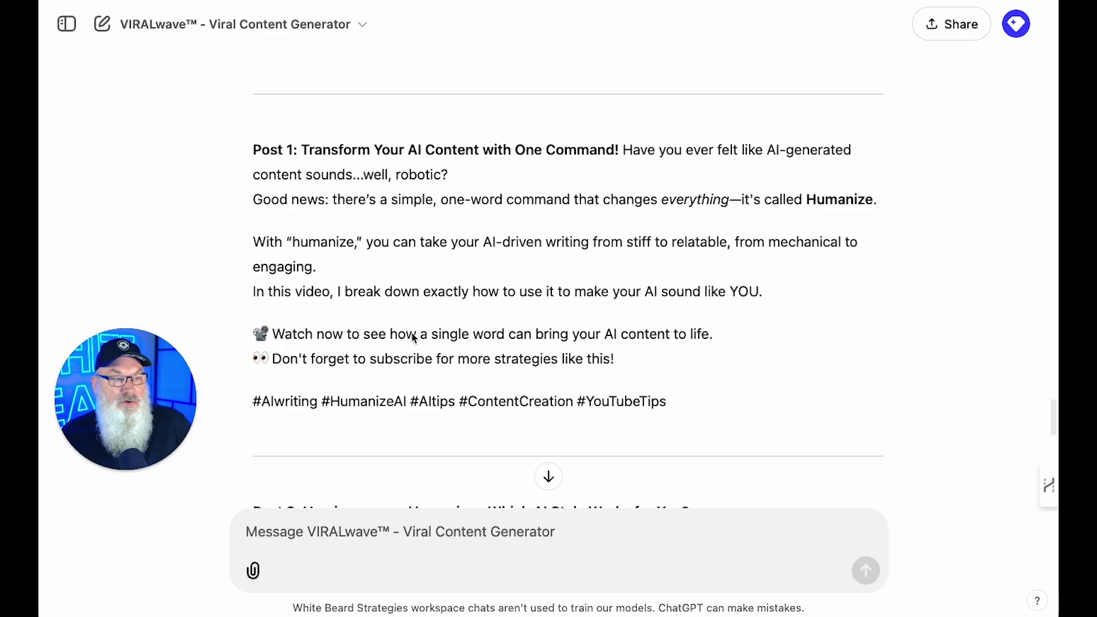
scroll(414, 337, up, 1)
scroll(410, 334, down, 5)
scroll(410, 331, up, 2)
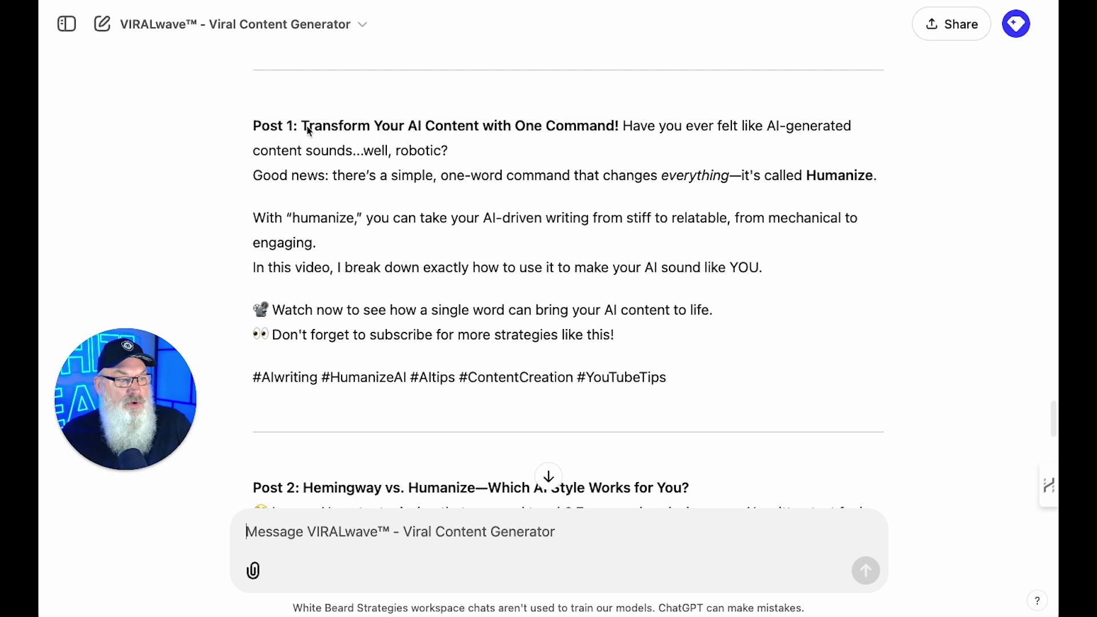
drag(302, 123, 643, 341)
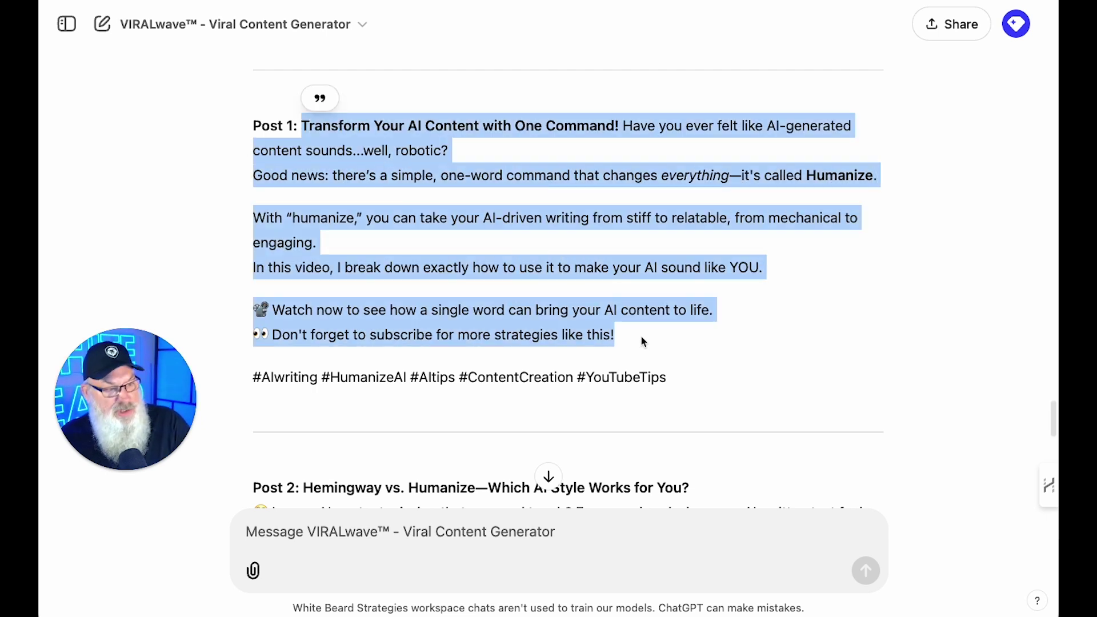
key(ctrl+t)
- Go to facebook.com and paste Post 1's caption into a new post
text(fac)
key(Return)
click(392, 73)
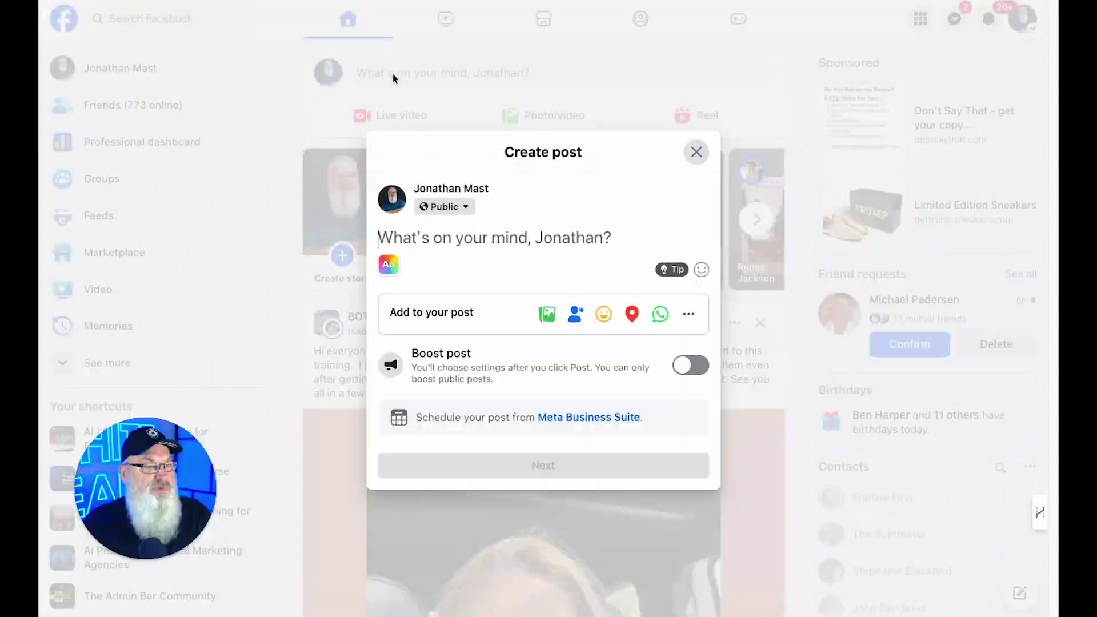
text(Transform Your AI Content with One Command! Have you ever felt like AI-generated content sounds...well, robotic? Good news: there’s a simple, one-word command that changes everything—it's called Humanize.  With "humanize," you can take your AI-driven writing from stiff to relatable, from mechanical to engaging. In this video, I break down exactly how to use it to make your AI sound like YOU.  🎬 Watch now to see how a single word can bring your AI content to life. 👀 Don't forget to subscribe for more strategies like this!)
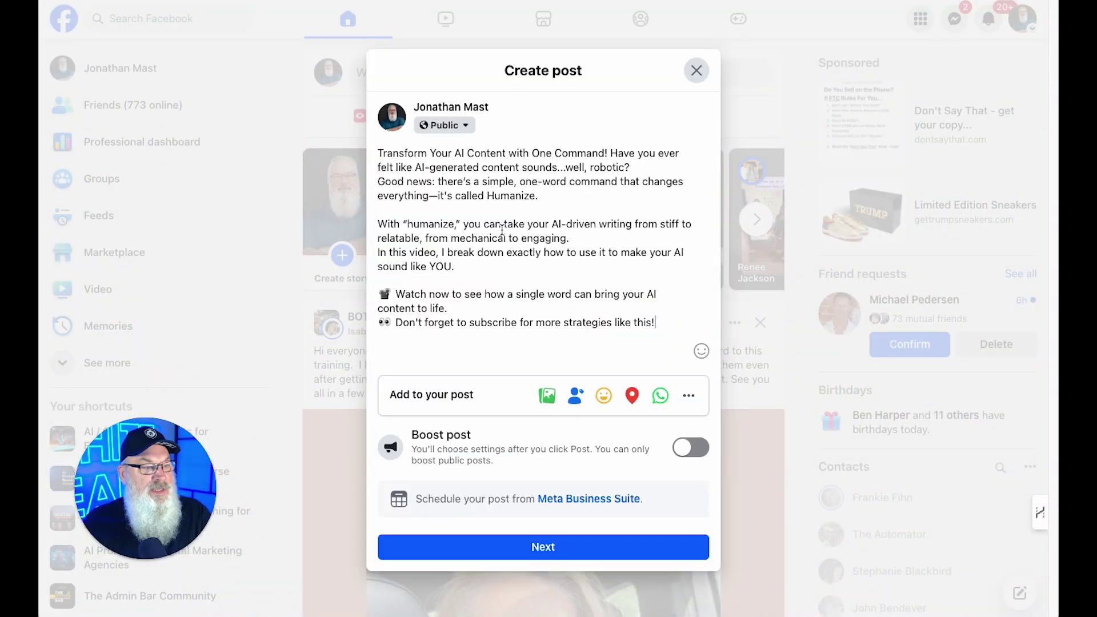
- Add blank lines after 'content to life.', 'robotic?' and 'engaging.', then bring up the photo file browser
click(449, 307)
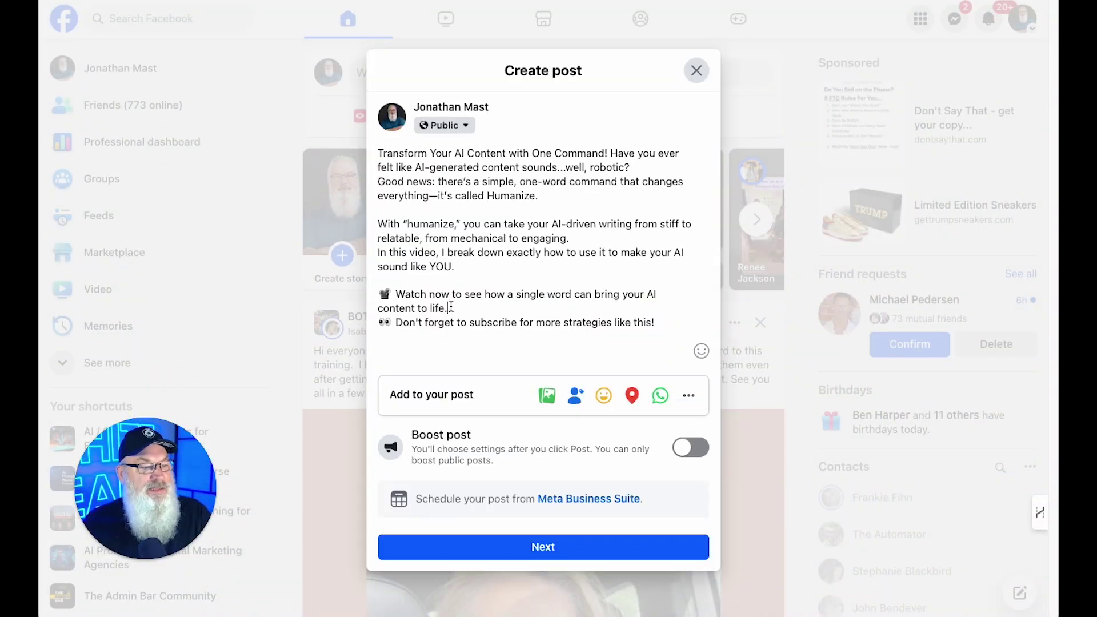
key(Return)
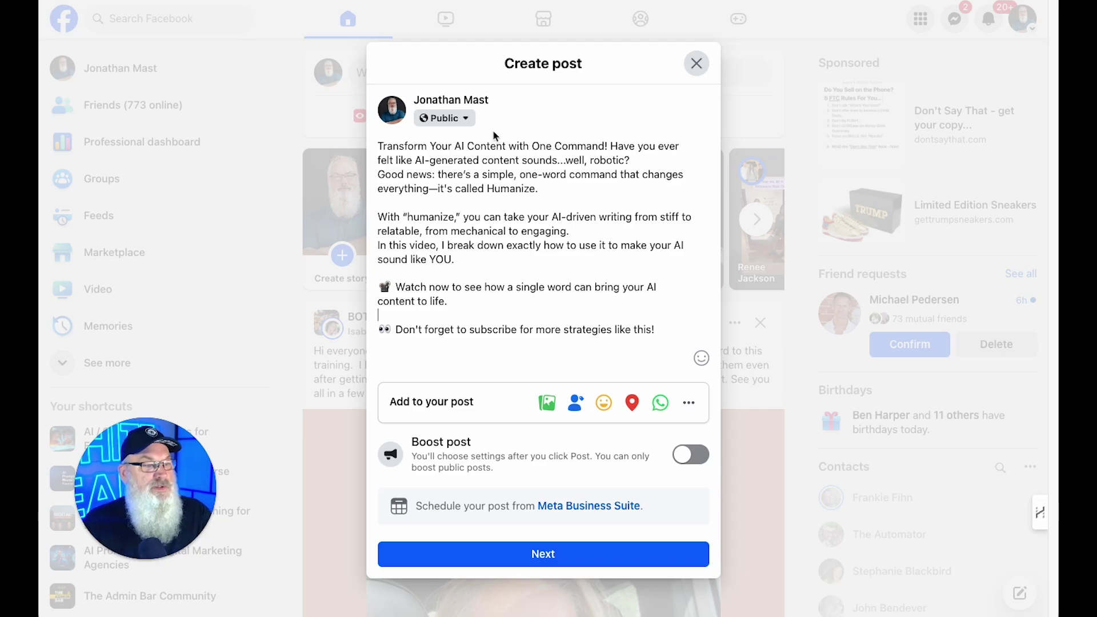
click(656, 157)
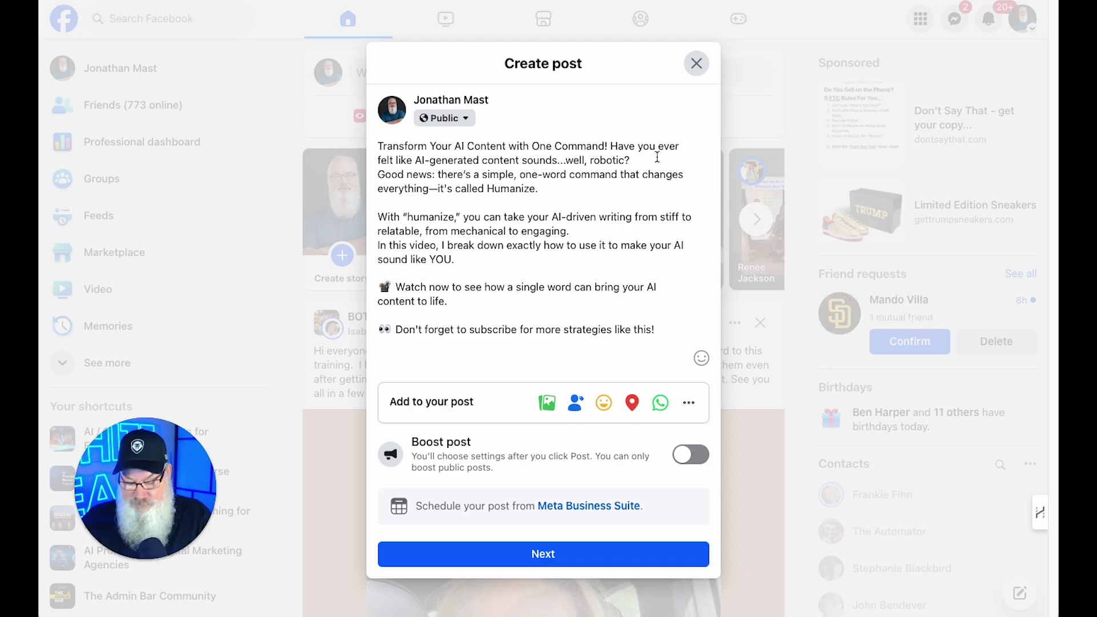
key(Return)
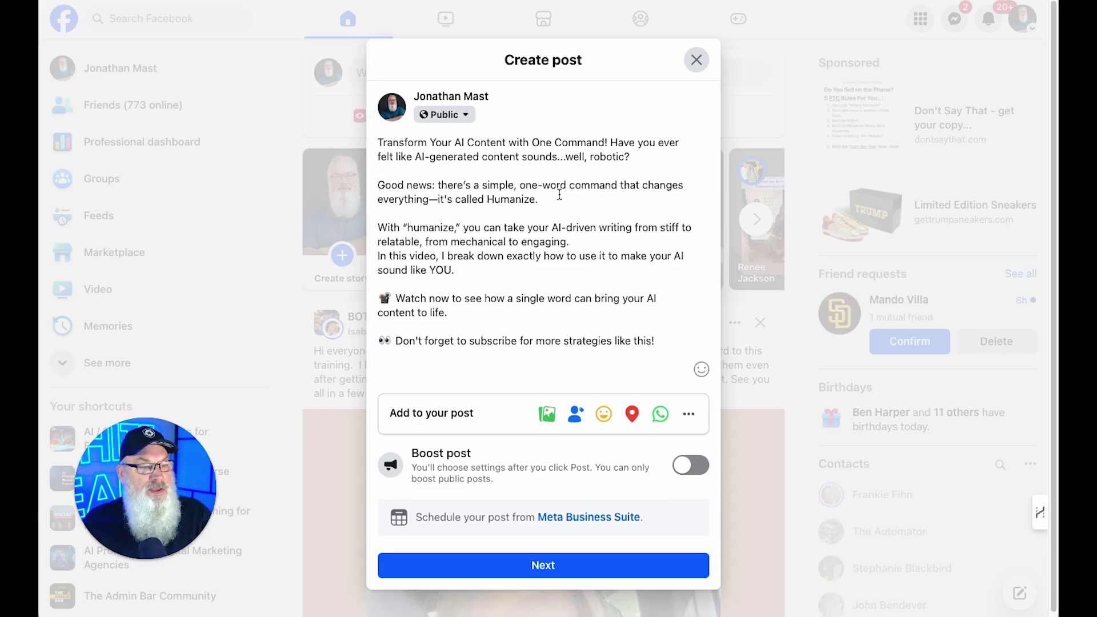
click(580, 245)
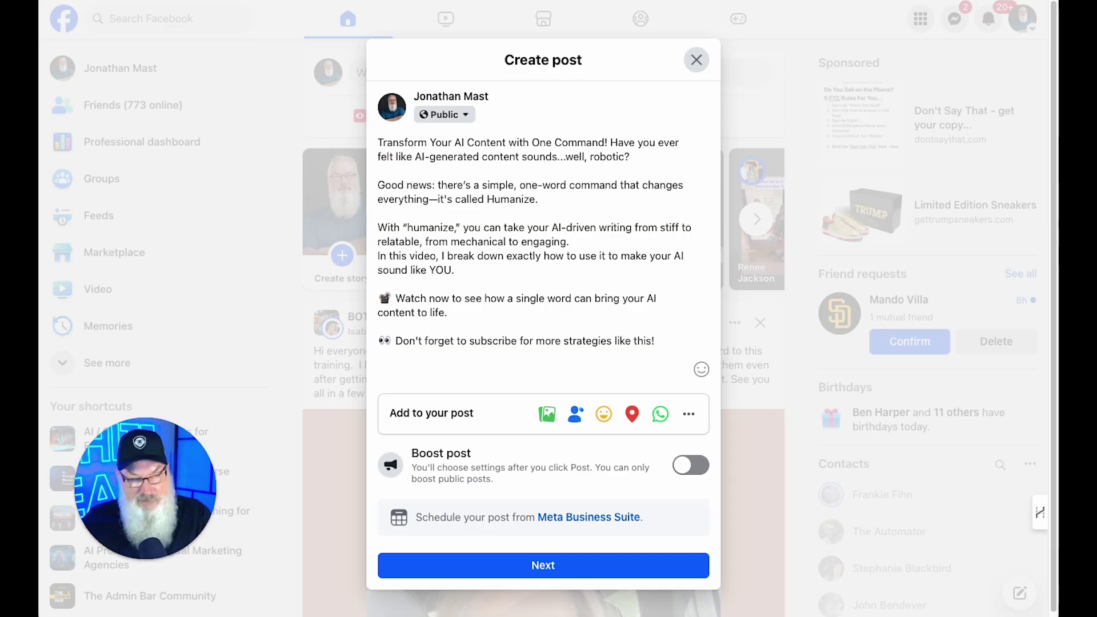
key(Return)
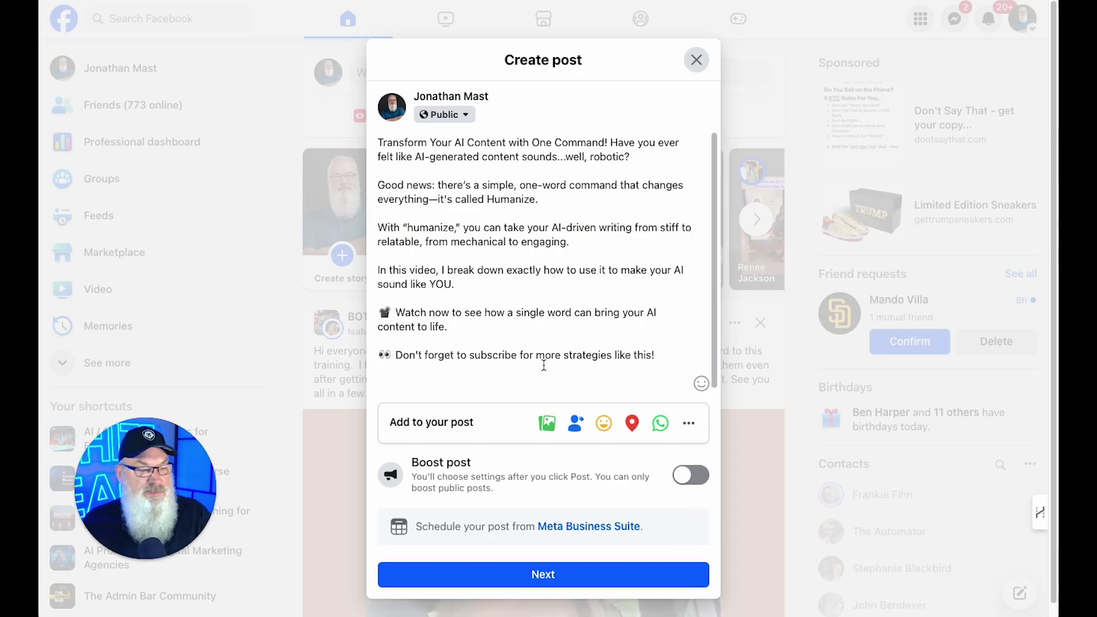
click(548, 425)
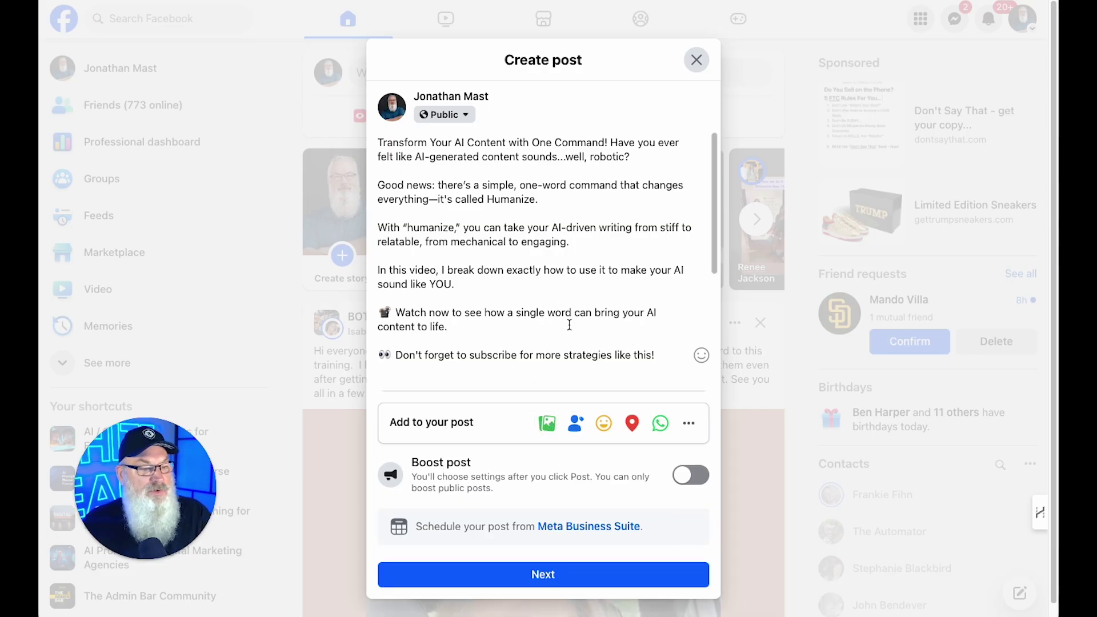
click(529, 256)
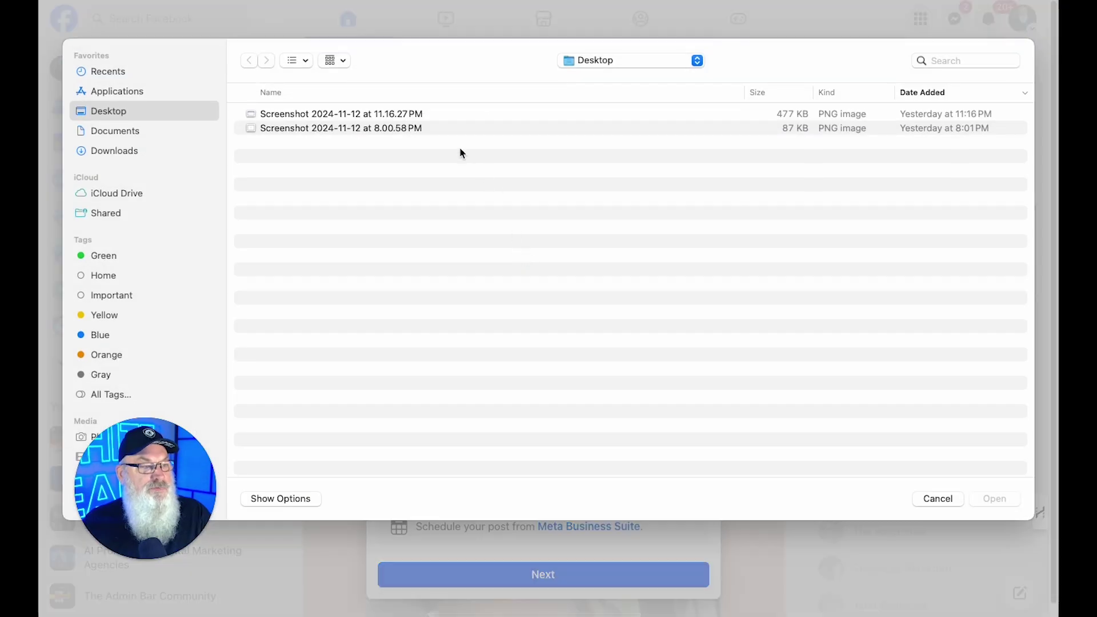
- Attach Humanize AI Content Hack.jpg from Downloads and review the caption above it
click(113, 151)
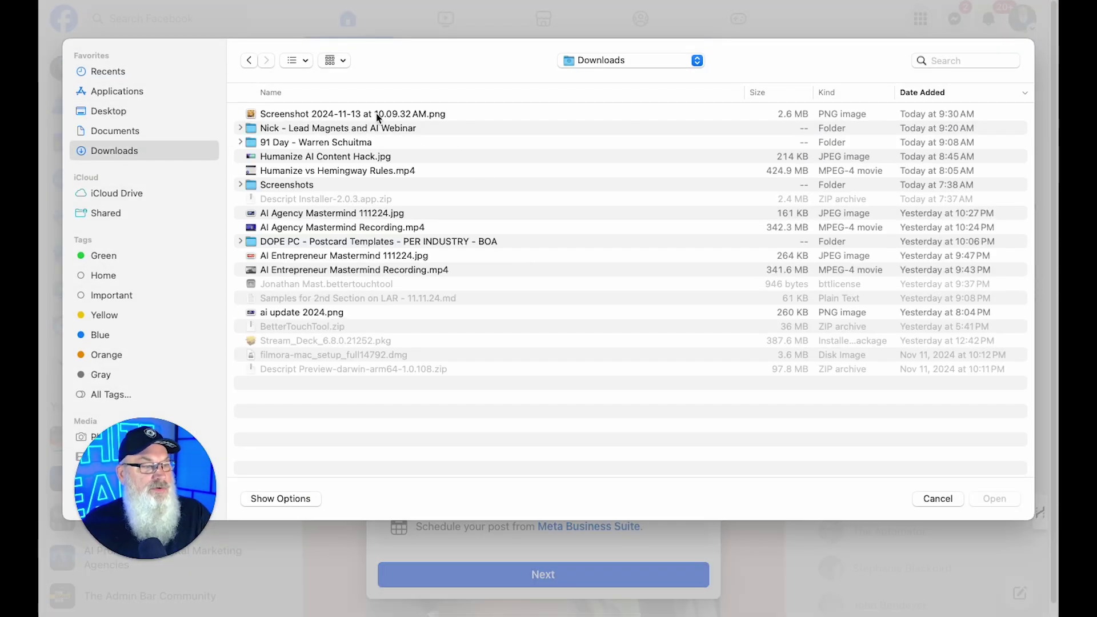
double_click(362, 158)
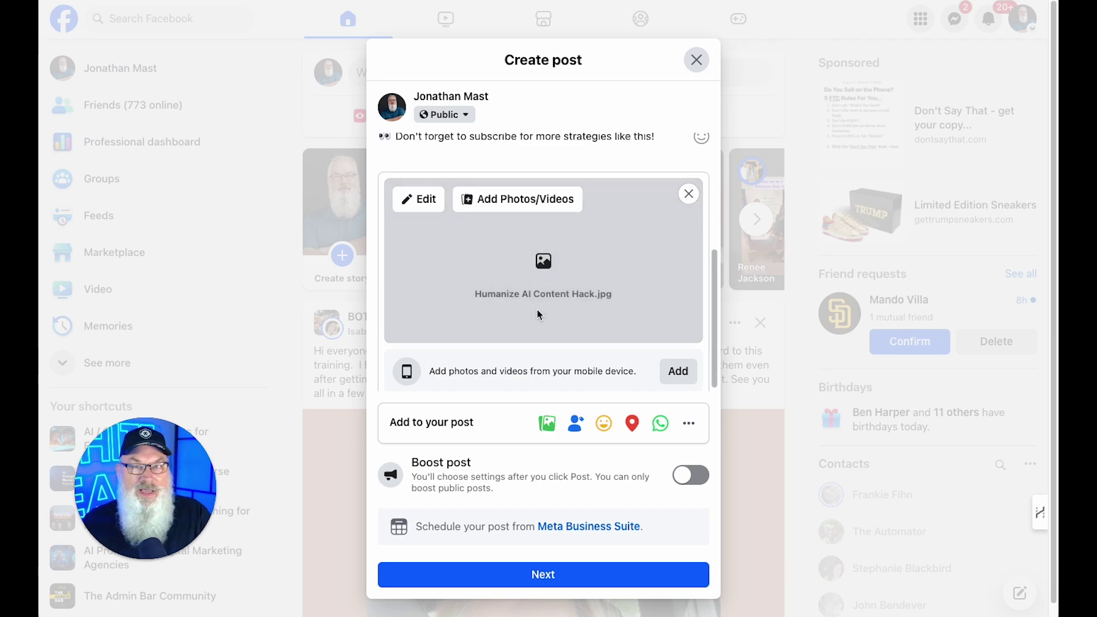
scroll(537, 309, up, 5)
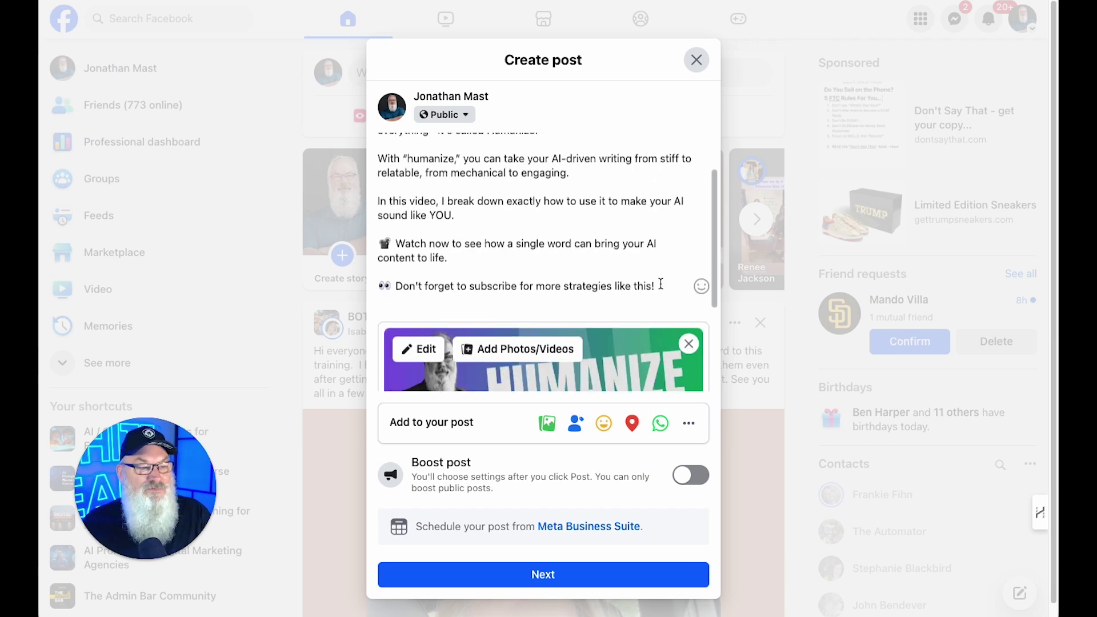
scroll(664, 282, up, 1)
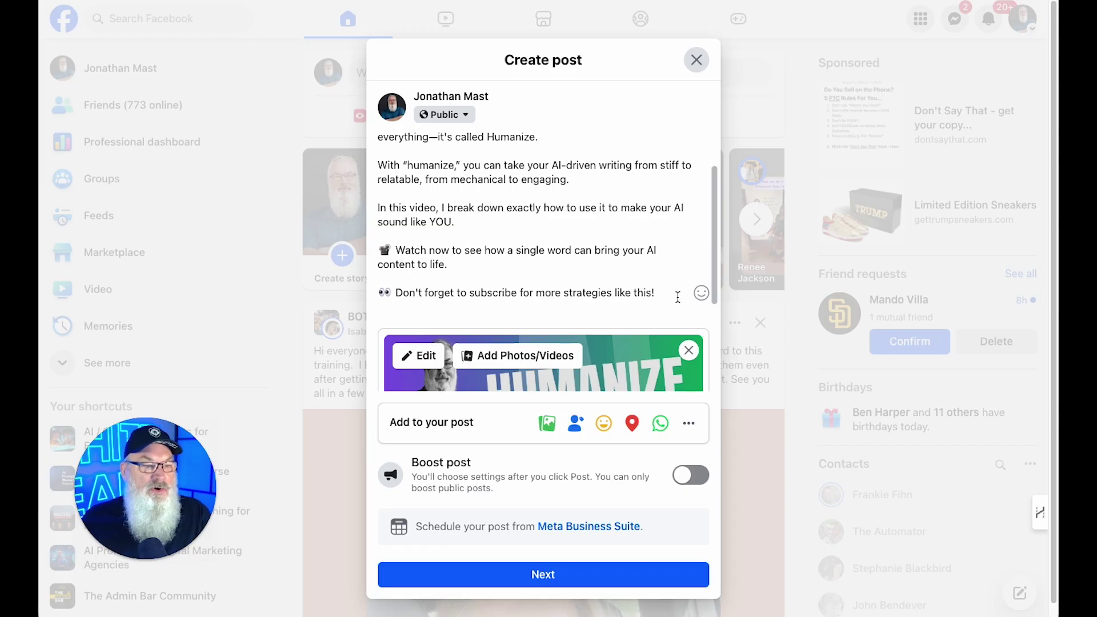
- Add a closing '[VIDEO LINK IN COMMENTS]' line below the caption
click(678, 297)
key(Return)
key(Return)
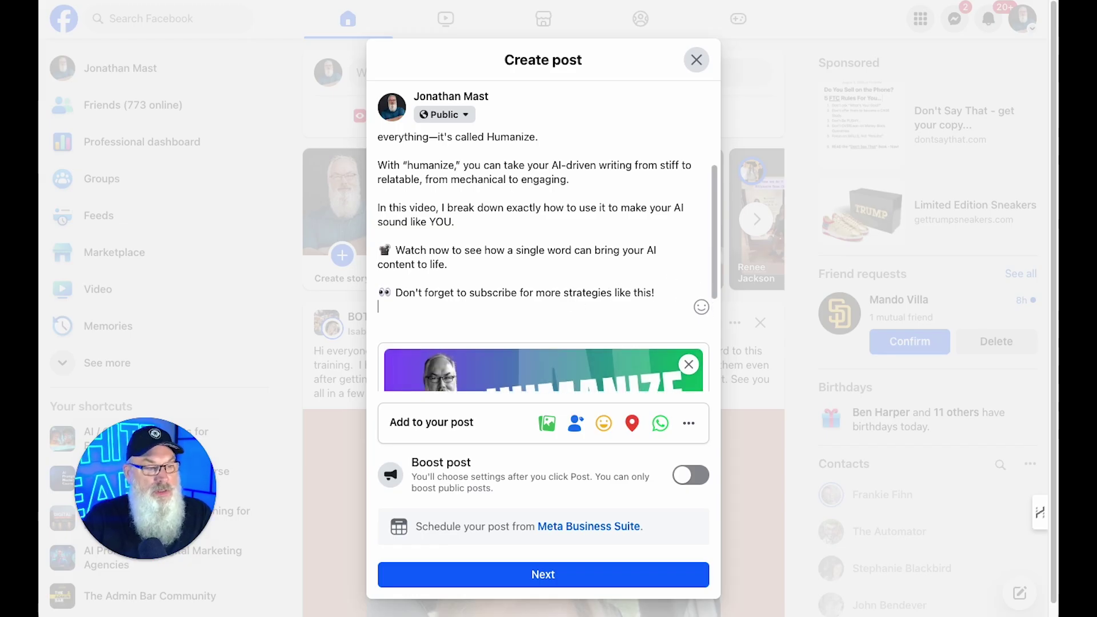
text([VID)
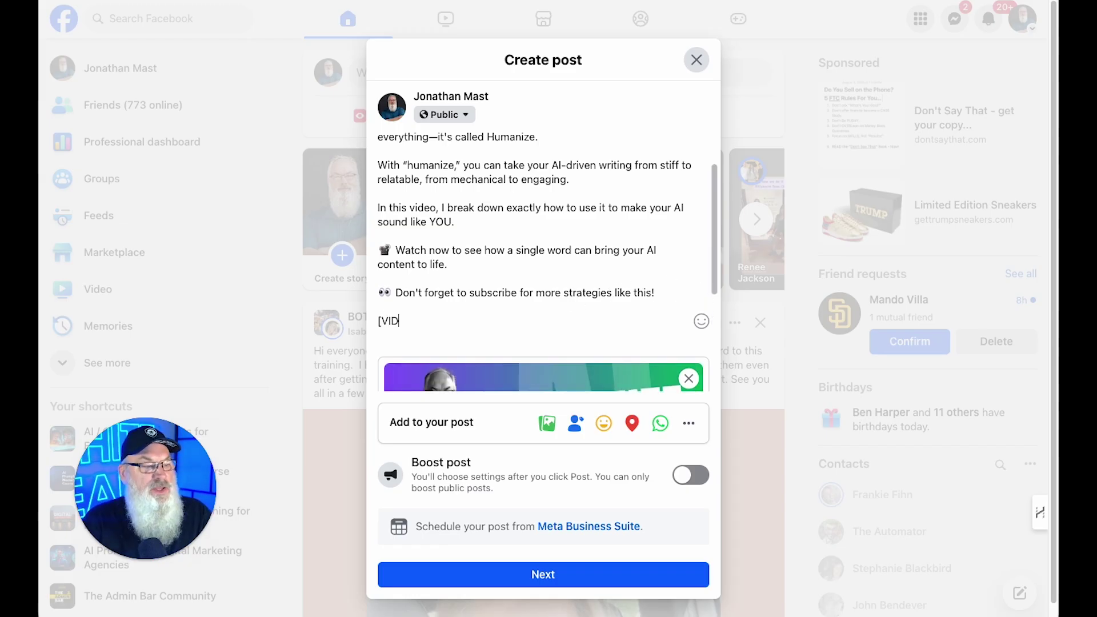
text(EO LINK IN COMMENTS)
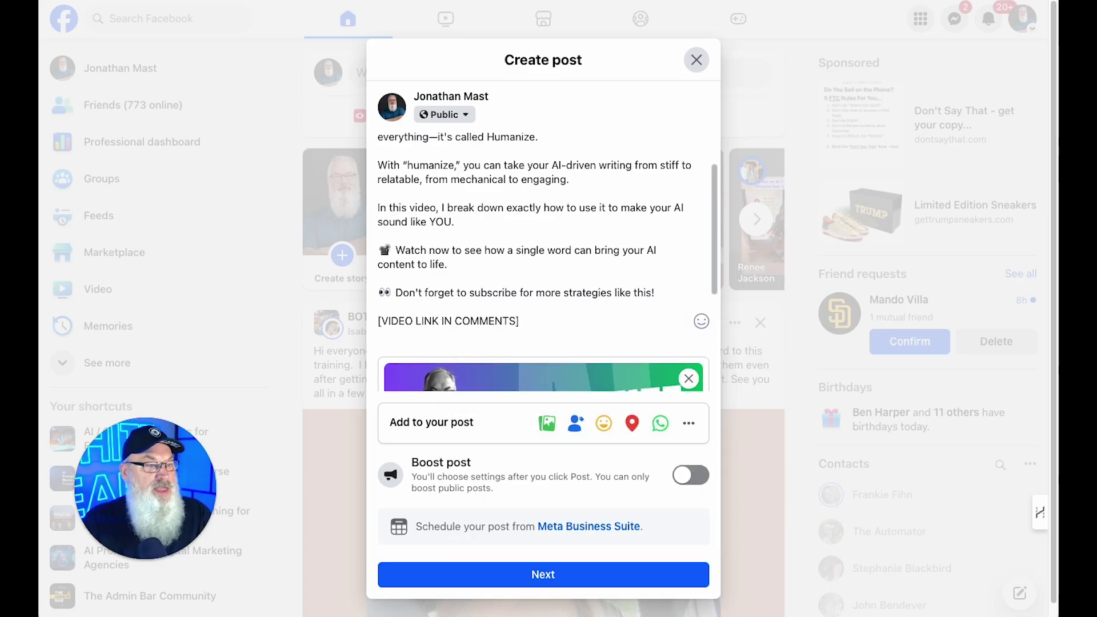
text(])
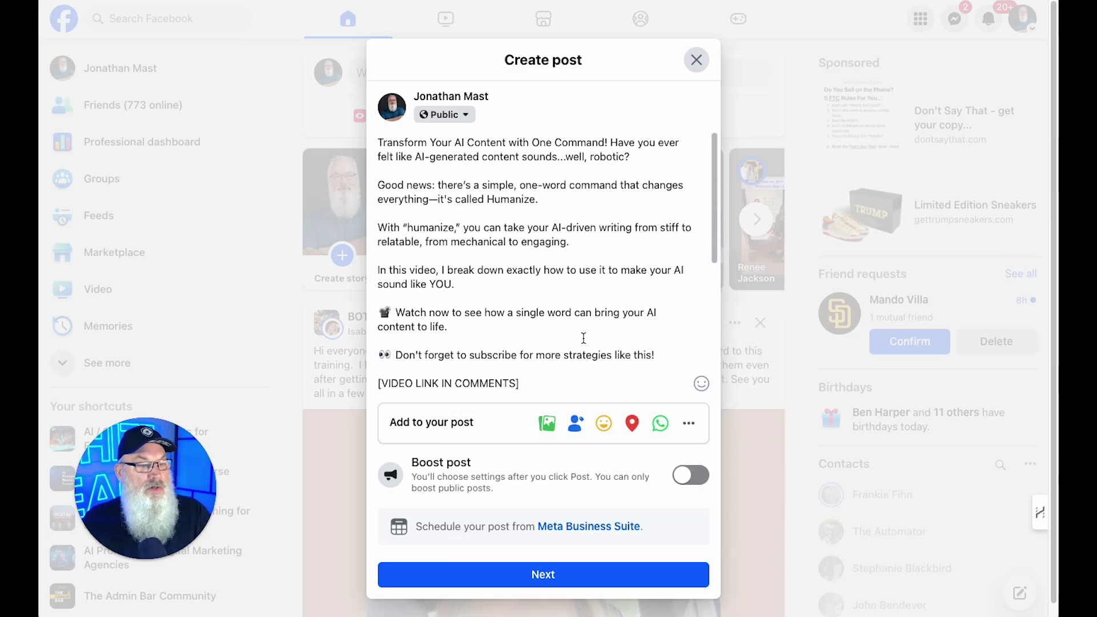
key(ctrl+v)
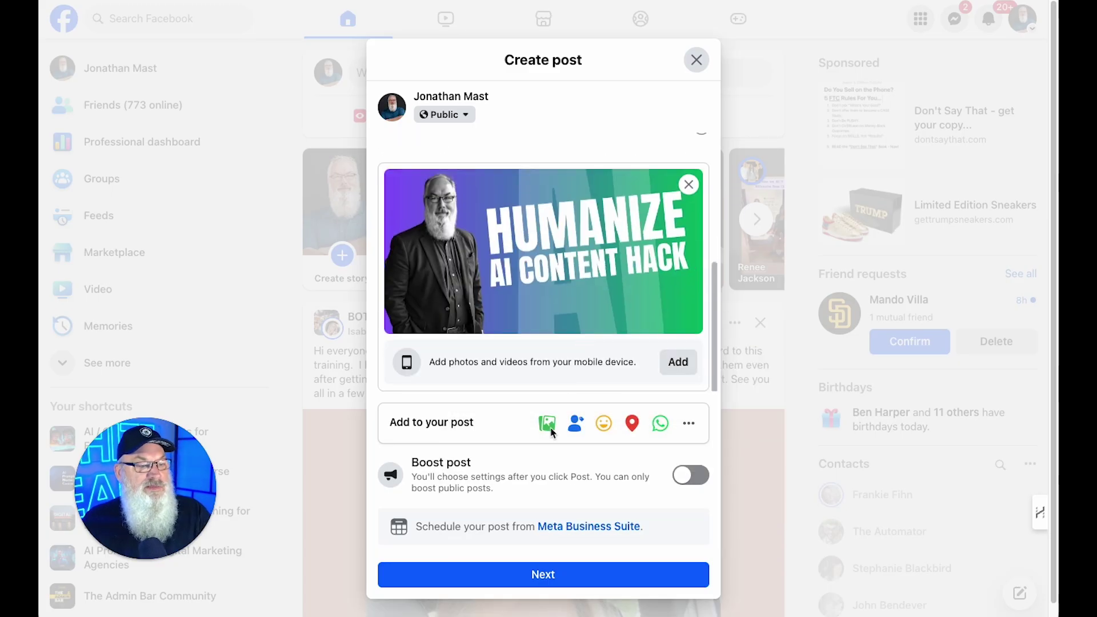
- Publish the post to the profile and both pages, then copy the YouTube video's short link
click(549, 574)
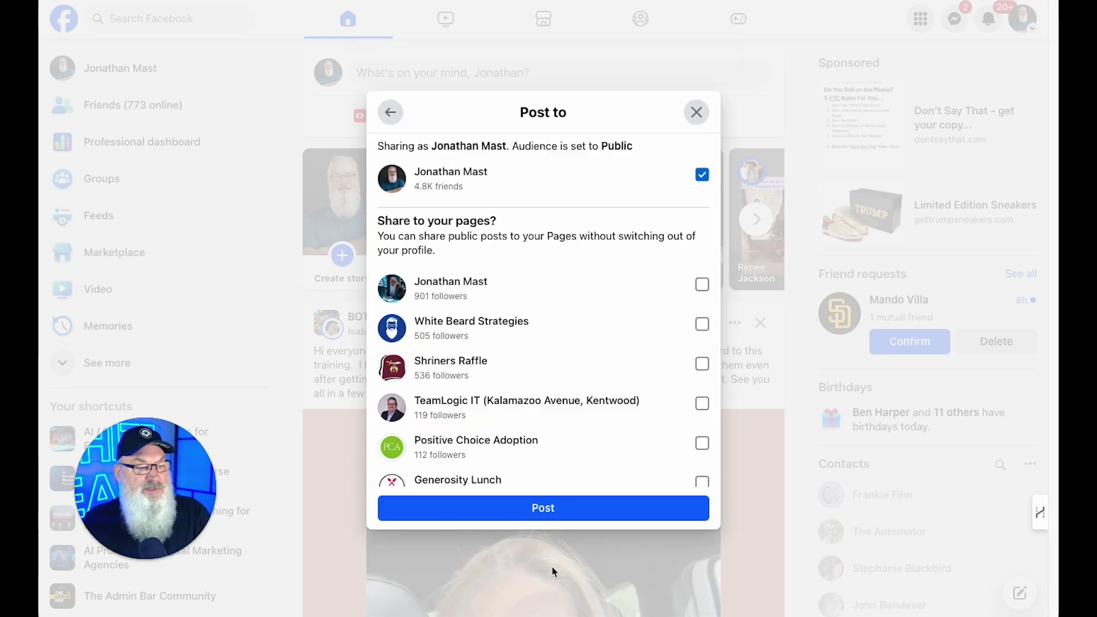
click(702, 284)
click(702, 332)
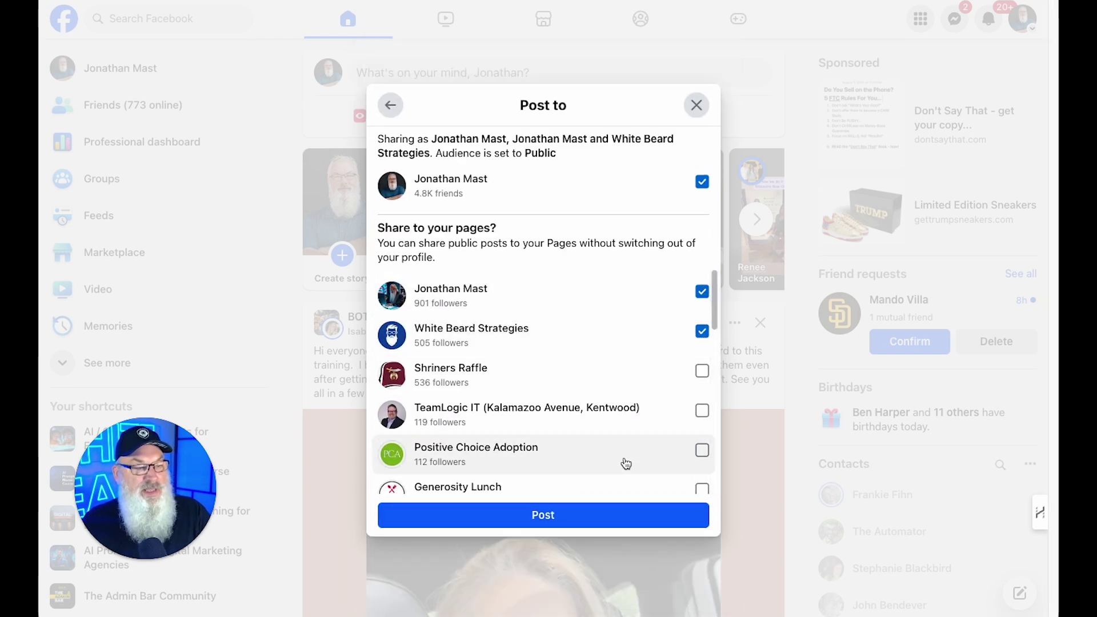
click(610, 517)
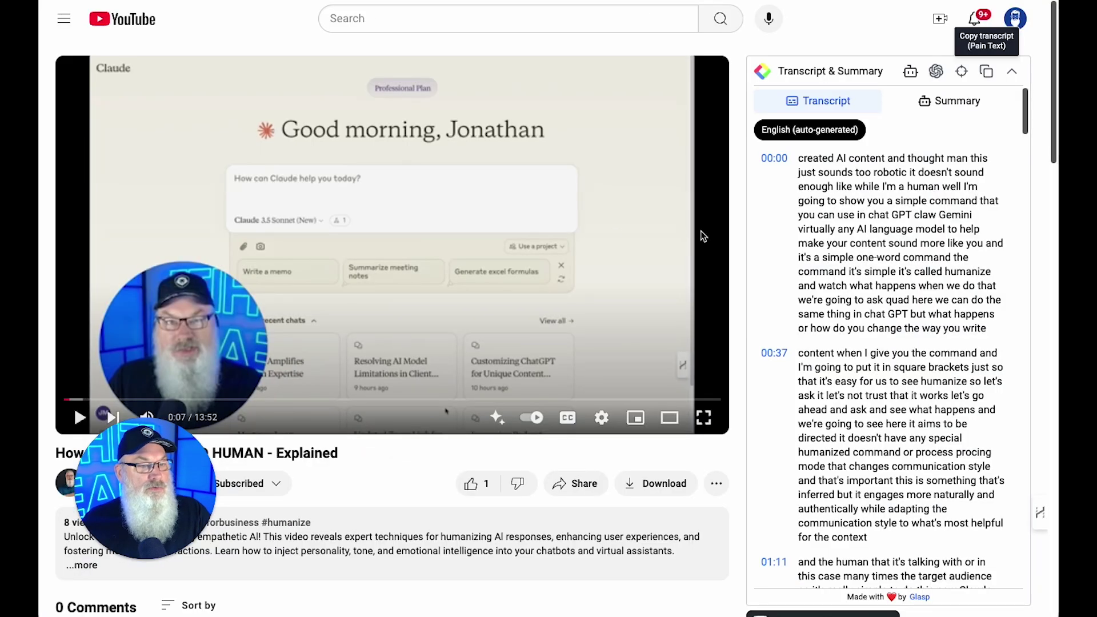
click(577, 484)
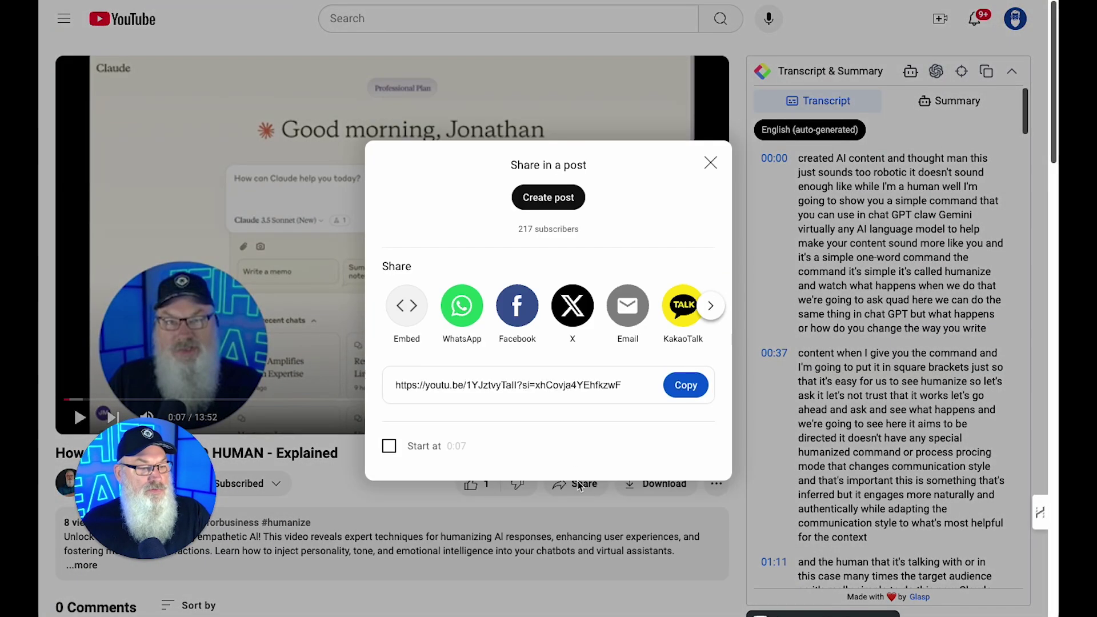
click(685, 385)
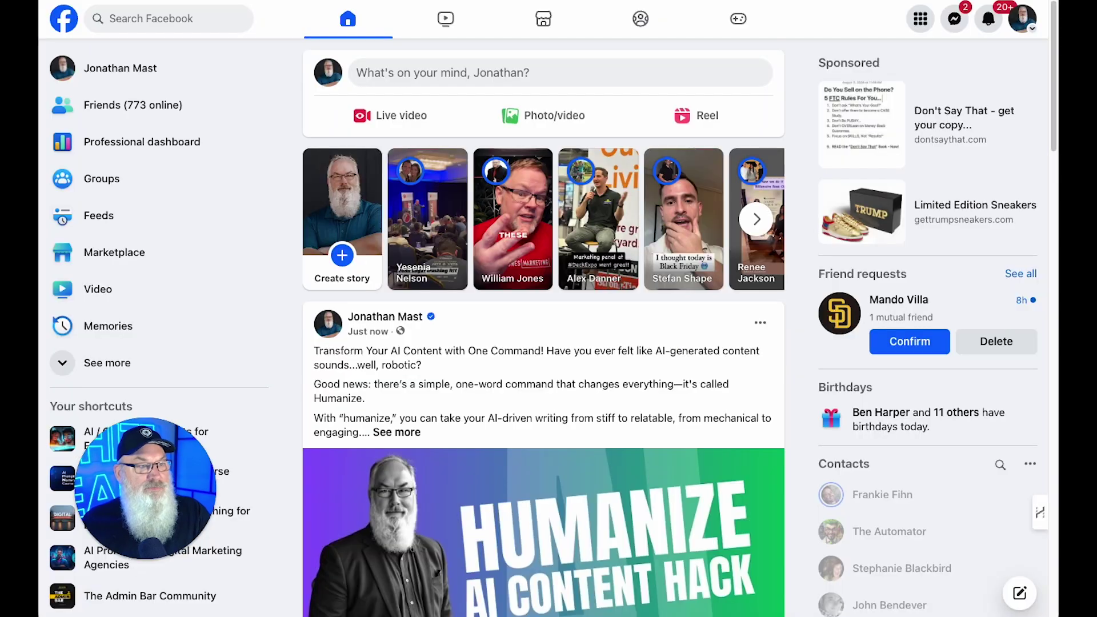
- Comment 'Check out this amazing AI Content Tip at' plus the YouTube link on the Humanize post
scroll(524, 357, down, 4)
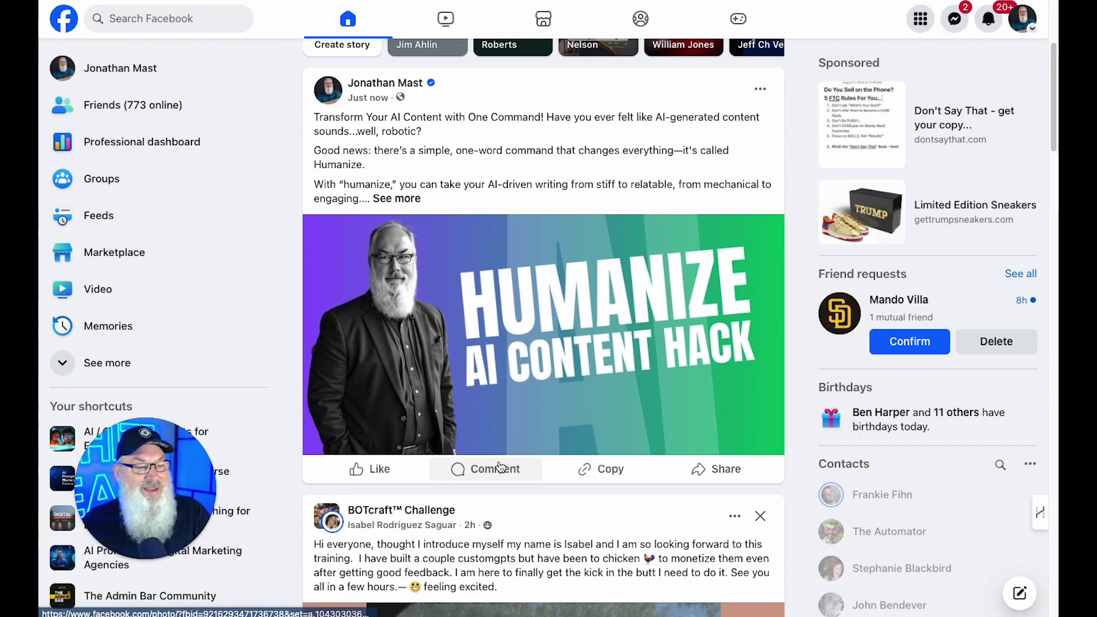
click(500, 470)
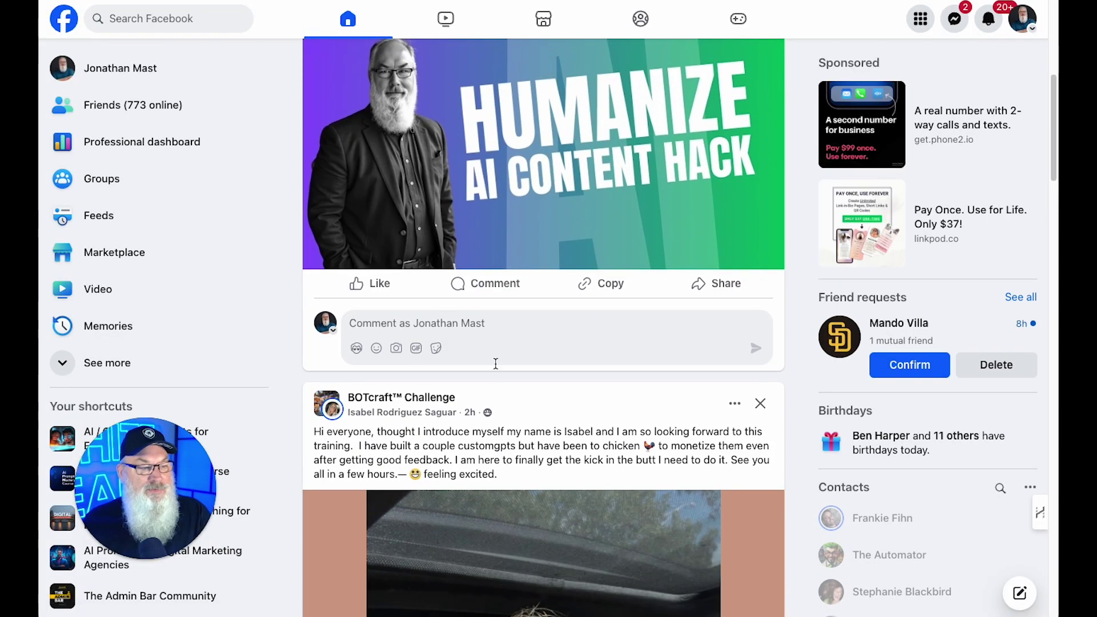
text(P)
key(BackSpace)
text(Check)
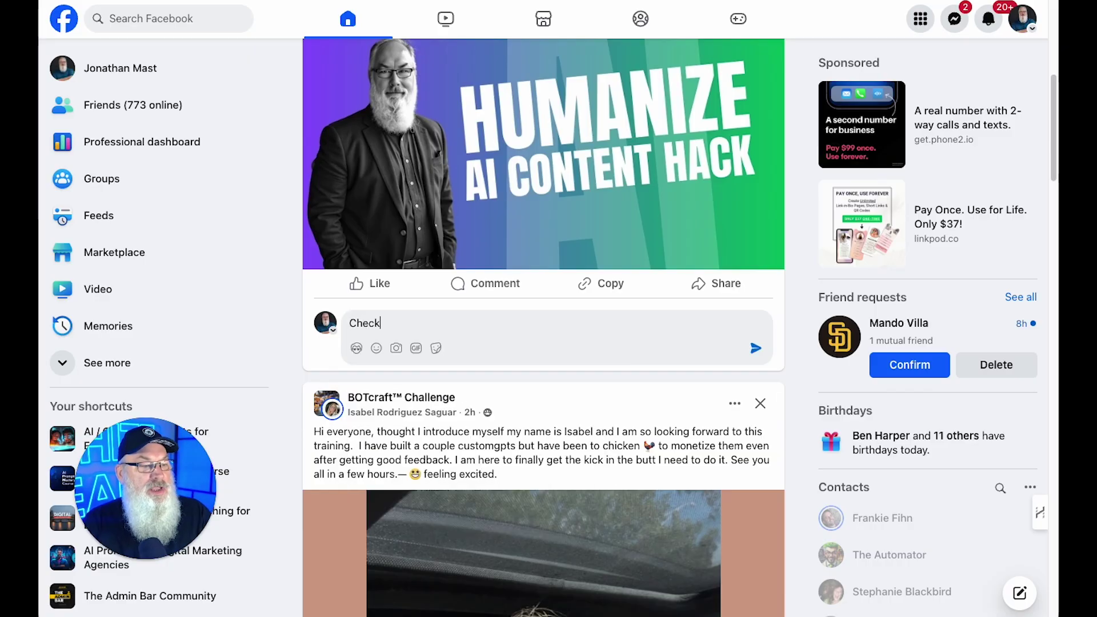
text( out this amazing )
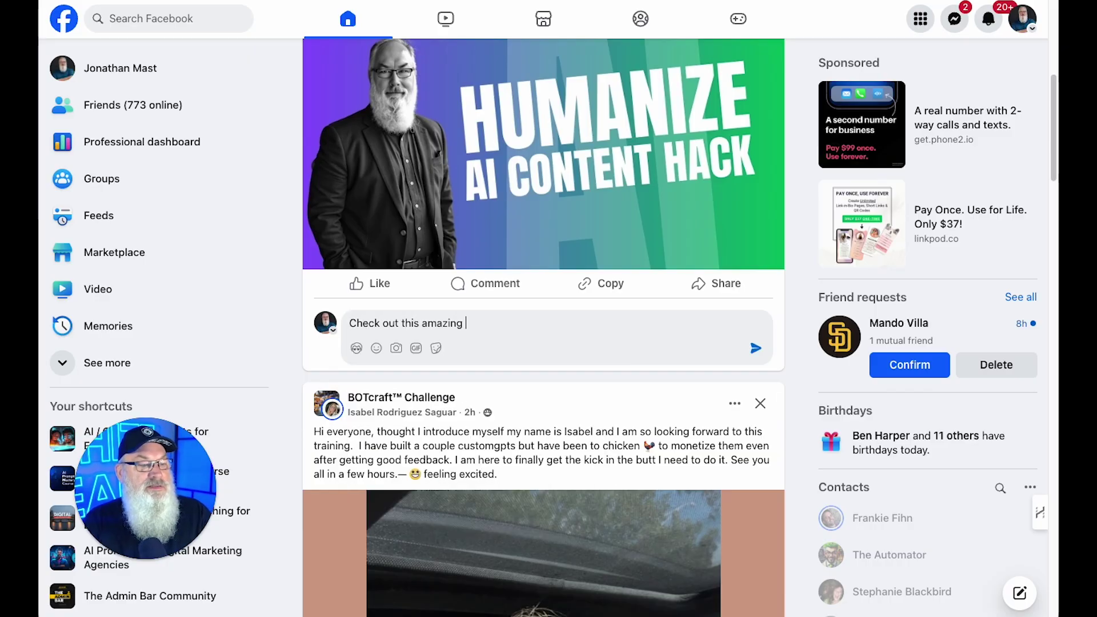
text(AI Contn)
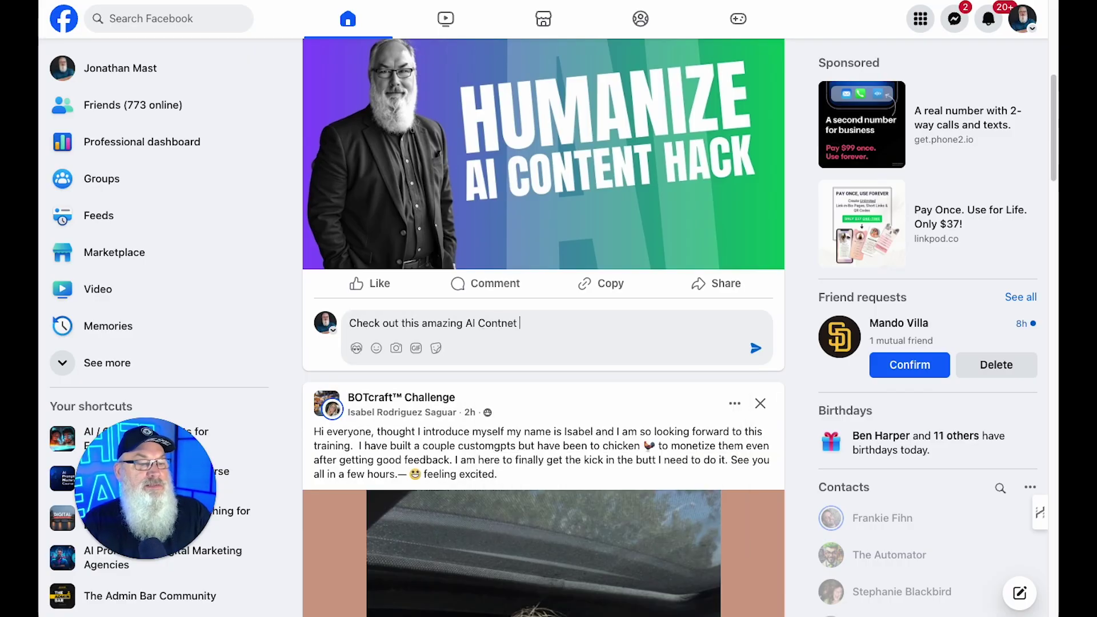
key(BackSpace)
text(ent Tip at)
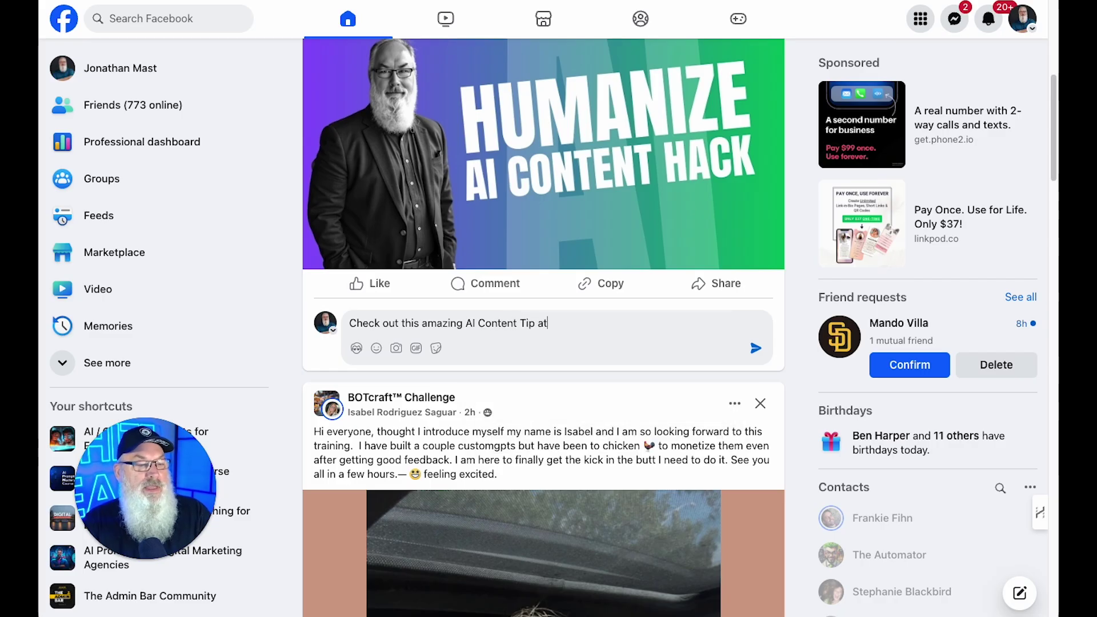
key(ctrl+v)
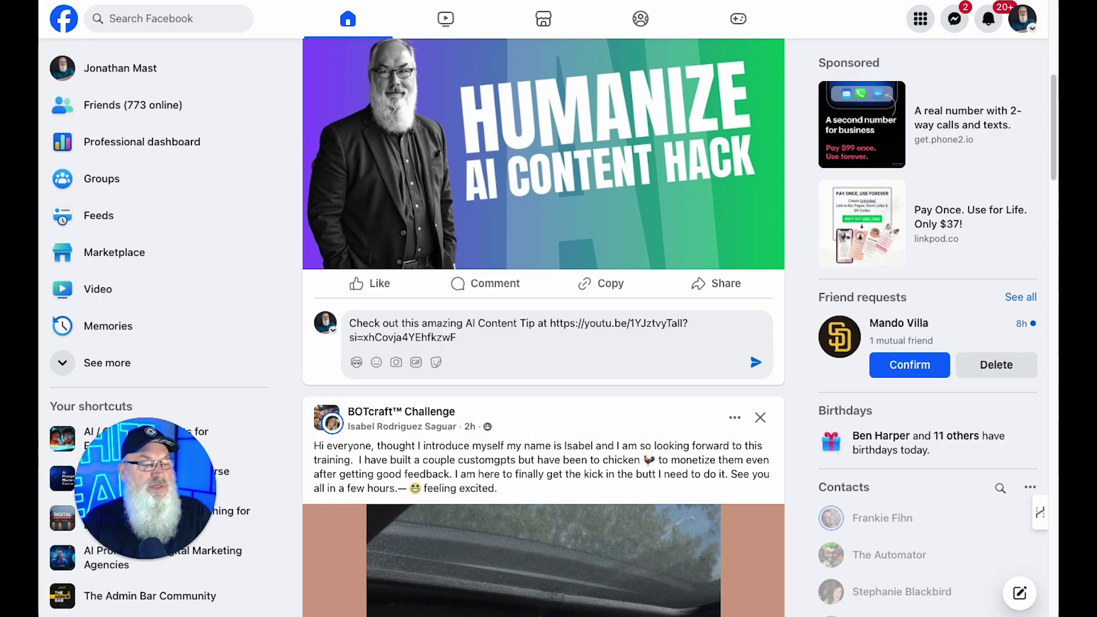
drag(481, 339, 349, 322)
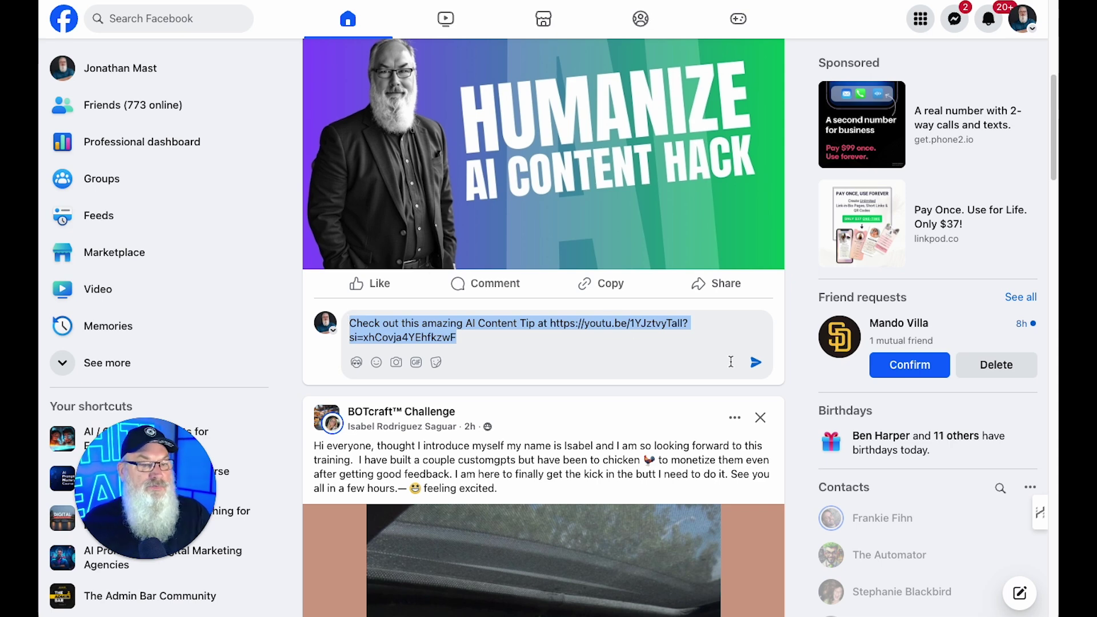
click(755, 362)
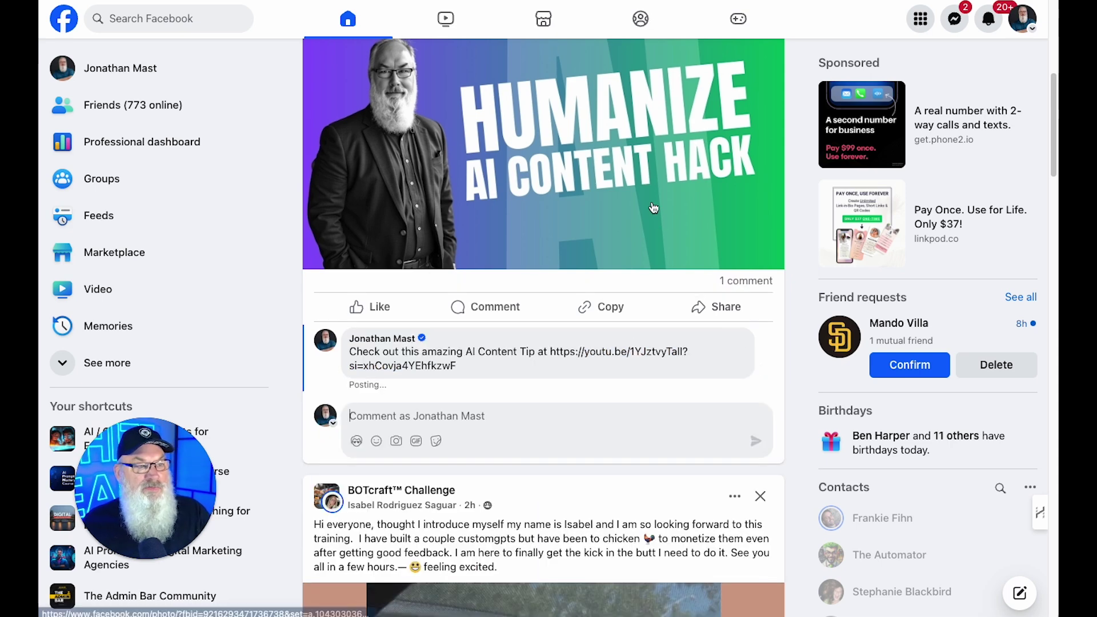